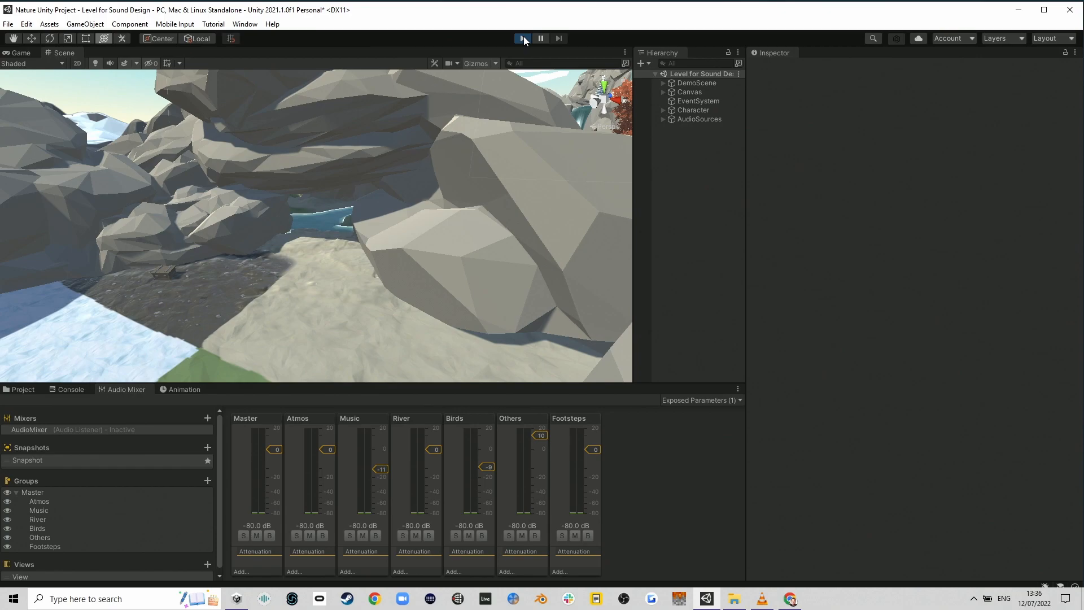
Step: Walk the character into the cave to hear its footsteps without reverb, then end the play test
{"action": "key", "text": "w"}
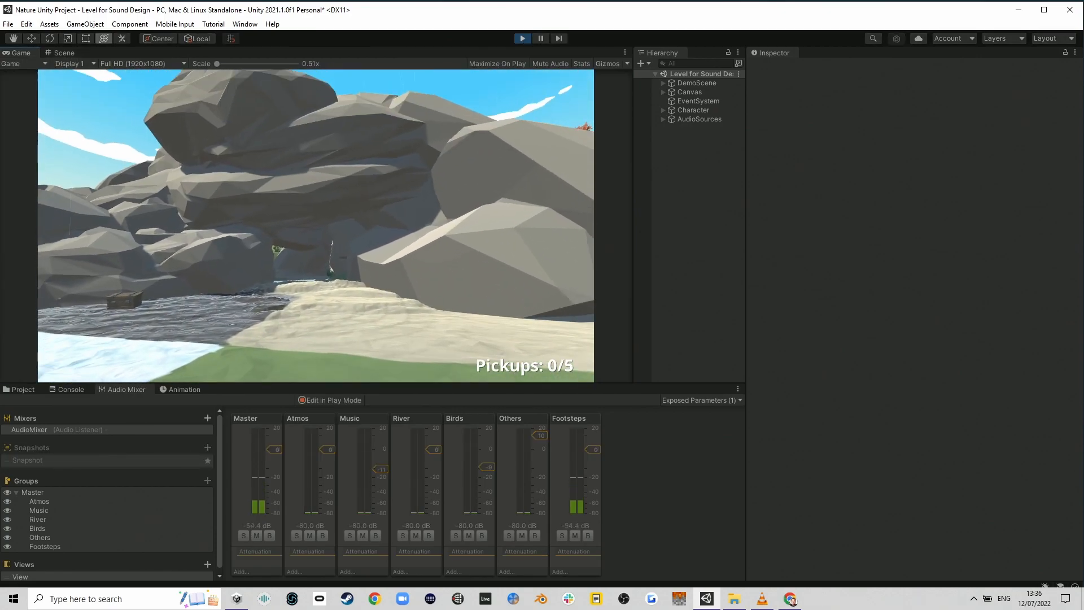
{"action": "key", "text": "w"}
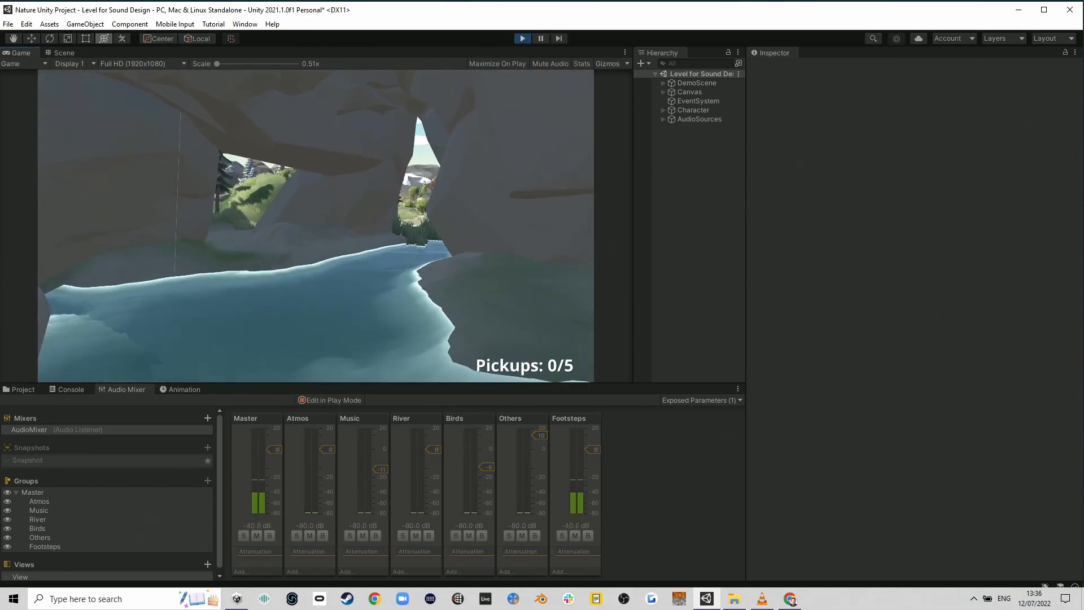
{"action": "key", "text": "w"}
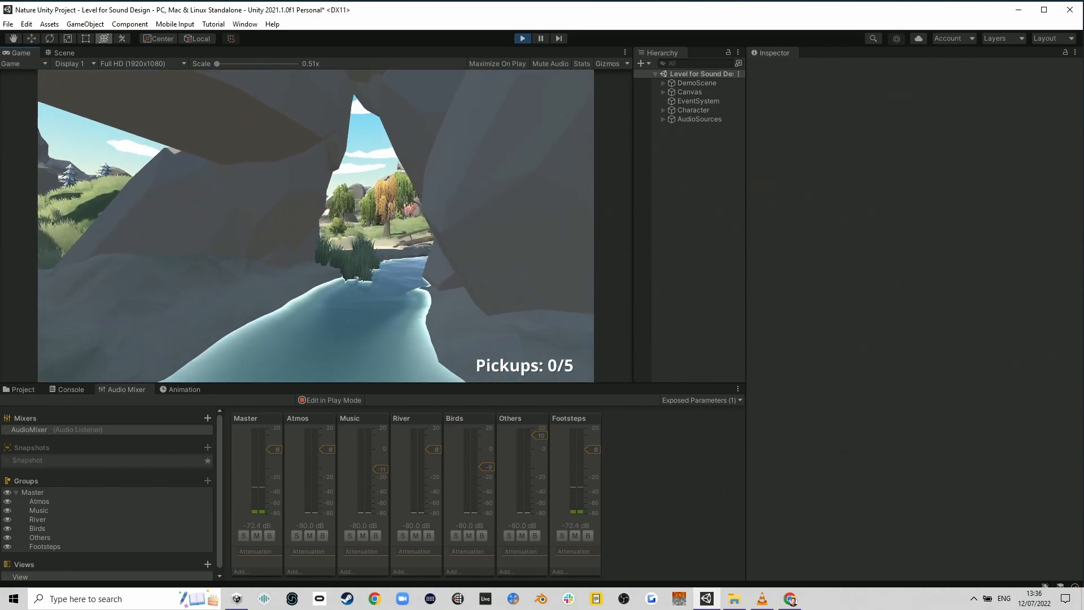
{"action": "key", "text": "s"}
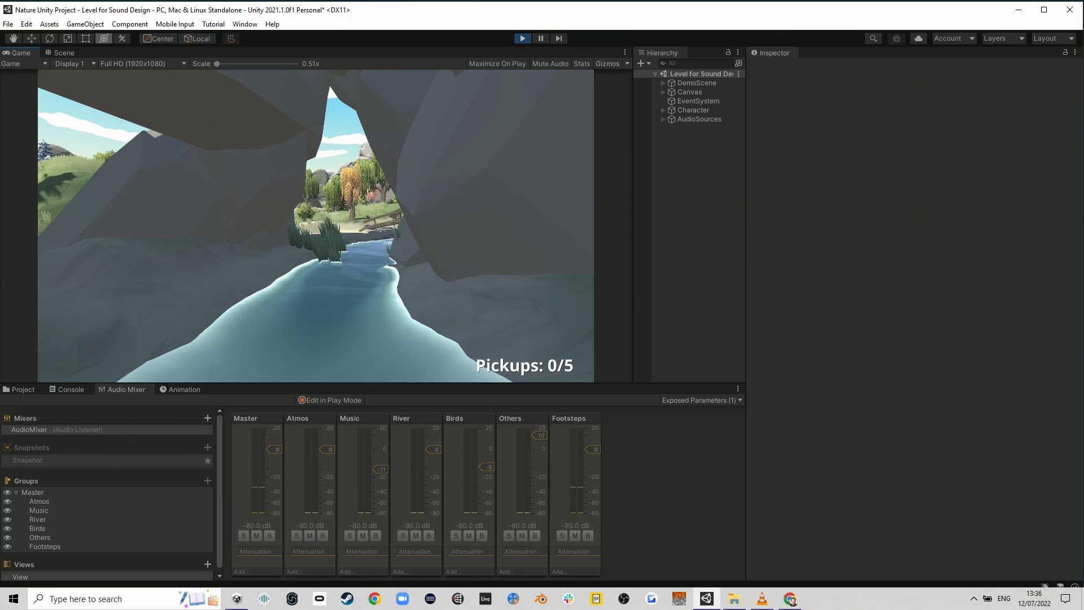
{"action": "key", "text": "Escape"}
{"action": "left_click", "coordinate": [521, 37]}
Step: Add an Audio Reverb Zone to the scene inside the cave
{"action": "mouse_move", "coordinate": [373, 237]}
{"action": "right_mouse_down"}
{"action": "mouse_move", "coordinate": [361, 237]}
{"action": "mouse_move", "coordinate": [362, 219]}
{"action": "mouse_move", "coordinate": [395, 237]}
{"action": "mouse_move", "coordinate": [347, 222]}
{"action": "mouse_move", "coordinate": [362, 220]}
{"action": "right_mouse_up"}
{"action": "key", "text": "w"}
{"action": "right_click", "coordinate": [673, 161]}
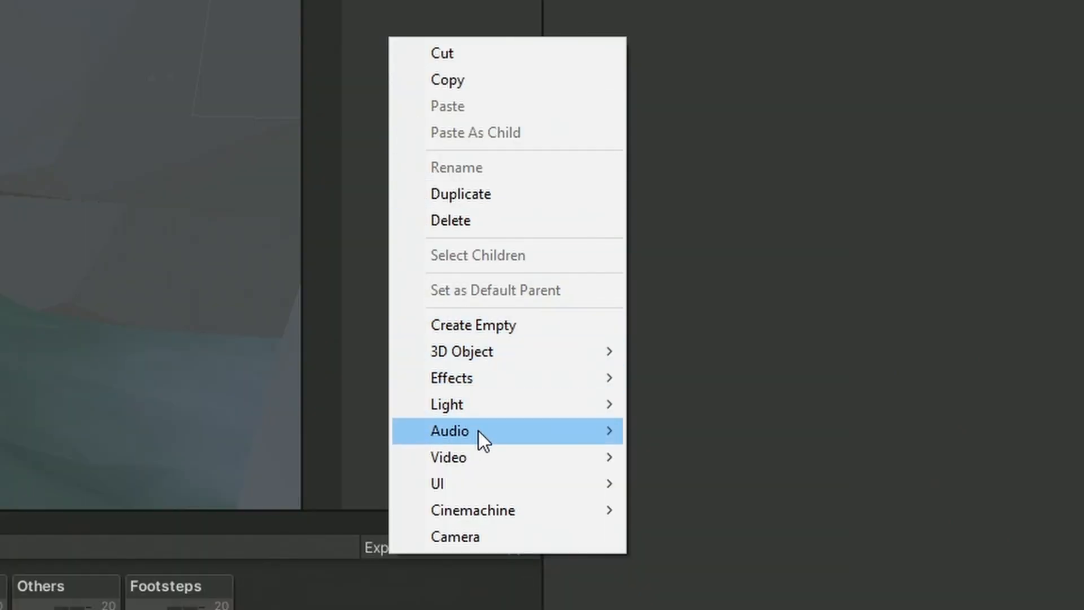
{"action": "mouse_move", "coordinate": [479, 432]}
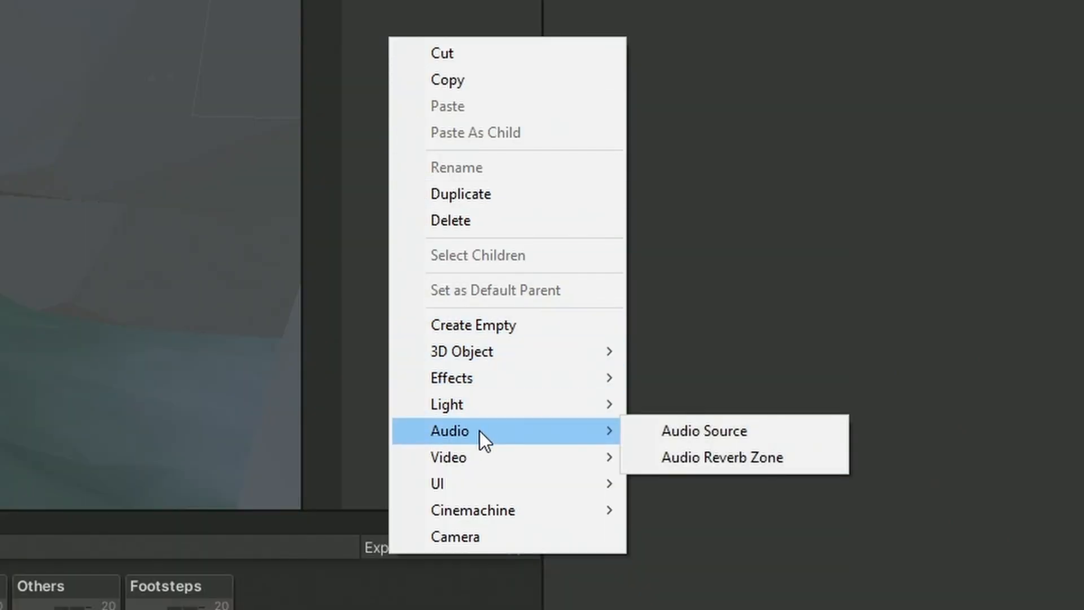
{"action": "left_click", "coordinate": [724, 456]}
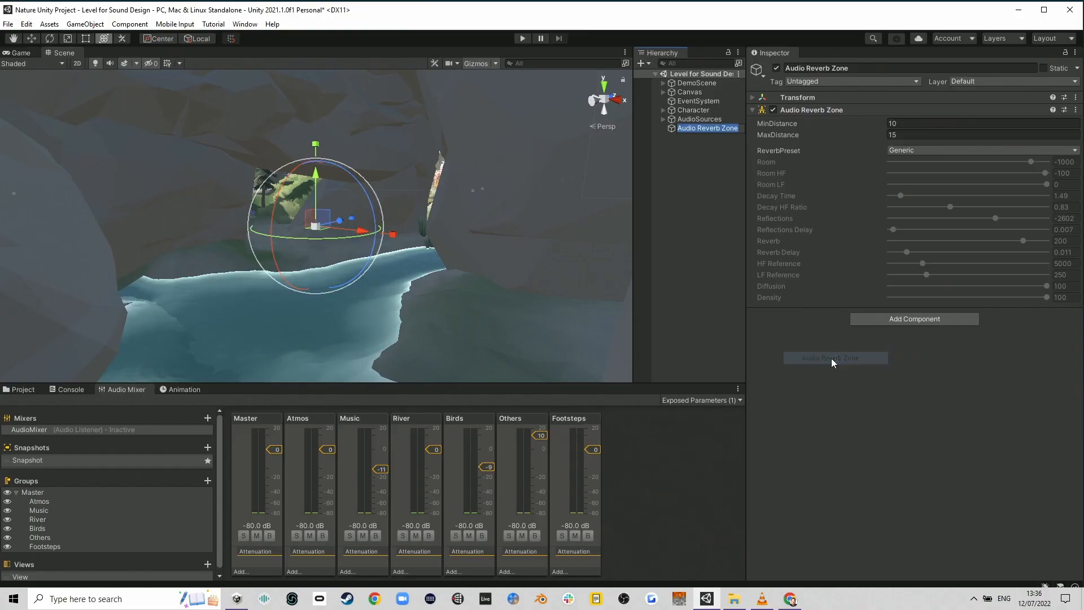
Step: Reposition the reverb zone so it is centred on the cave, checking its placement from above
{"action": "right_click_drag", "start_coordinate": [472, 302], "coordinate": [562, 271]}
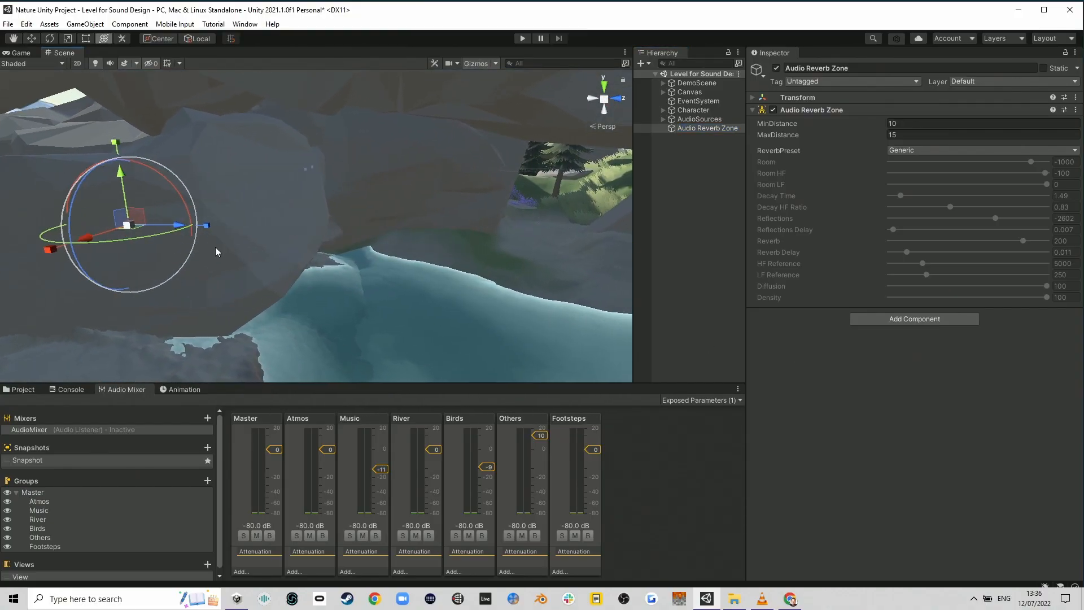
{"action": "left_click_drag", "start_coordinate": [561, 271], "coordinate": [606, 266]}
{"action": "left_click_drag", "start_coordinate": [552, 190], "coordinate": [550, 203]}
{"action": "right_click_drag", "start_coordinate": [480, 310], "coordinate": [479, 534]}
{"action": "key", "text": "shift+s"}
{"action": "key", "text": "w"}
{"action": "key", "text": "a"}
{"action": "left_click_drag", "start_coordinate": [322, 287], "coordinate": [320, 292]}
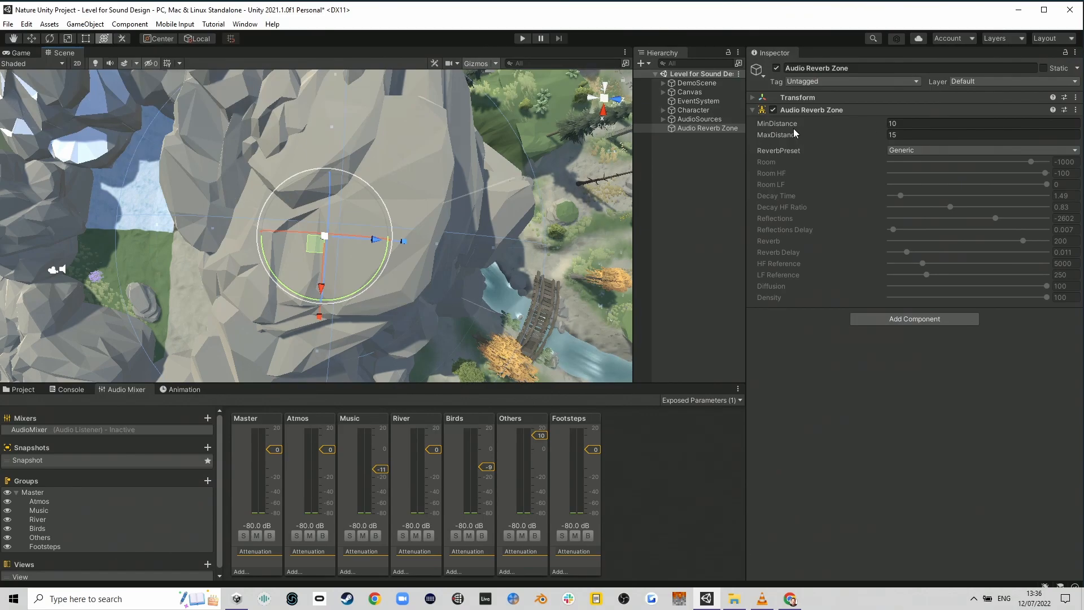
Step: Set the reverb zone's MaxDistance to 15 and its MinDistance to 7
{"action": "mouse_move", "coordinate": [784, 134]}
{"action": "left_mouse_down"}
{"action": "mouse_move", "coordinate": [728, 134]}
{"action": "mouse_move", "coordinate": [787, 141]}
{"action": "mouse_move", "coordinate": [747, 147]}
{"action": "mouse_move", "coordinate": [795, 129]}
{"action": "mouse_move", "coordinate": [785, 122]}
{"action": "mouse_move", "coordinate": [800, 132]}
{"action": "mouse_move", "coordinate": [768, 139]}
{"action": "left_mouse_up"}
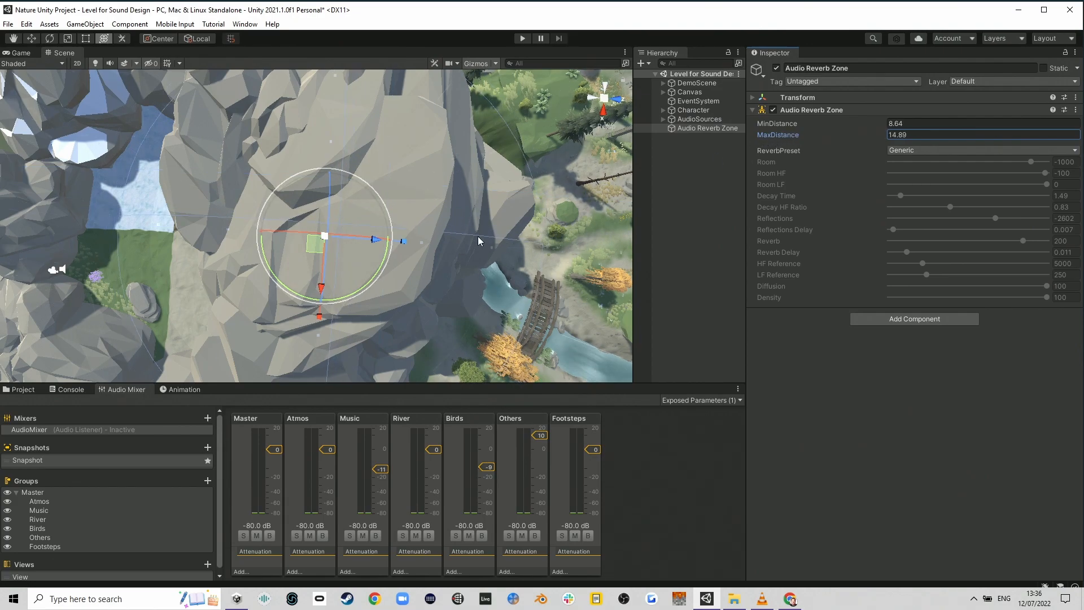
{"action": "left_click", "coordinate": [531, 247]}
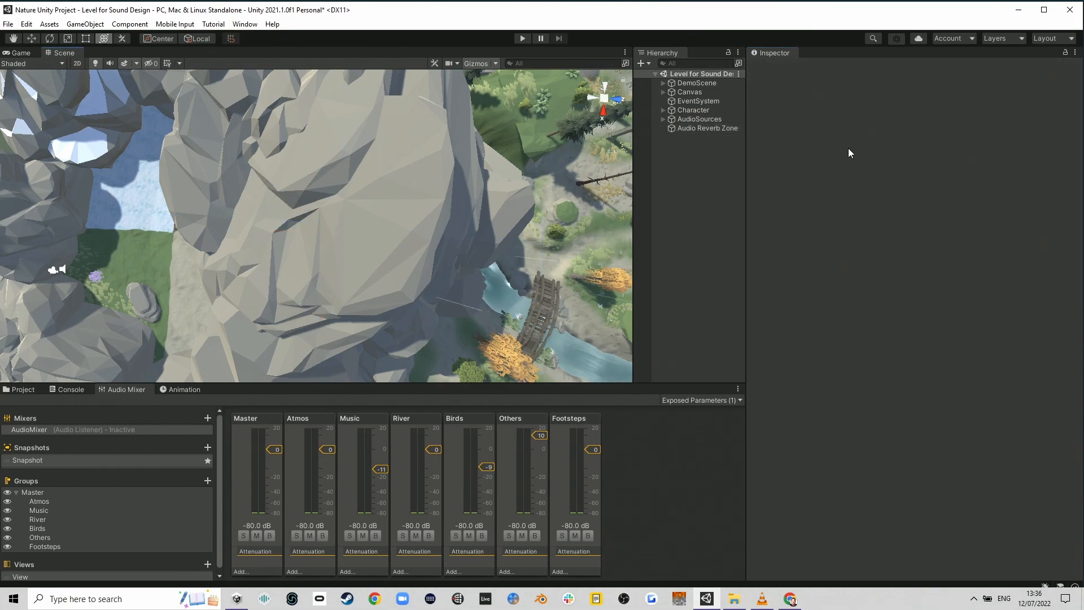
{"action": "left_click", "coordinate": [719, 127]}
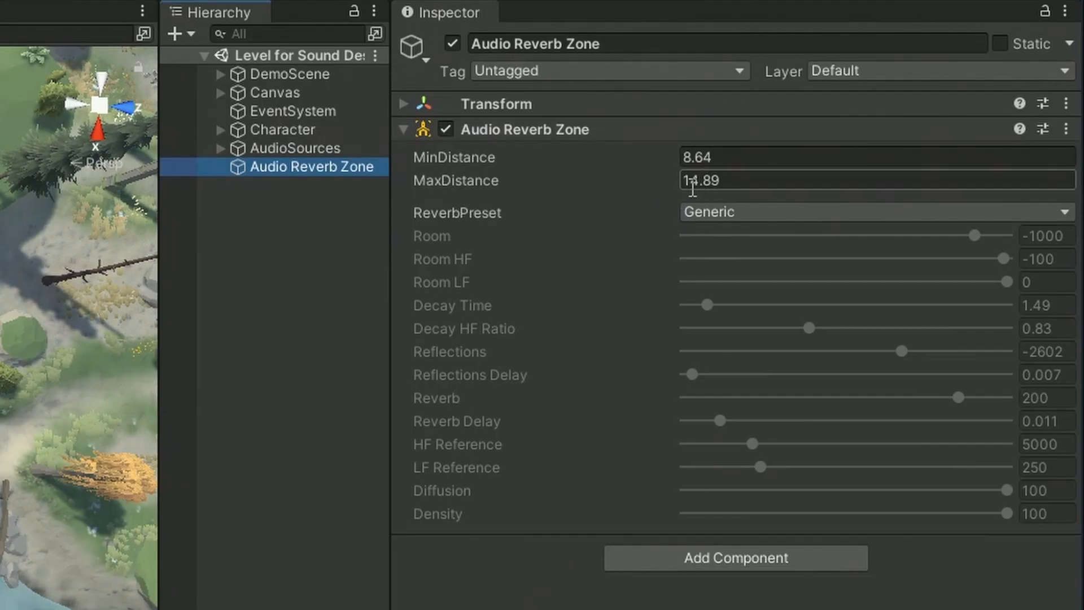
{"action": "left_click", "coordinate": [710, 180]}
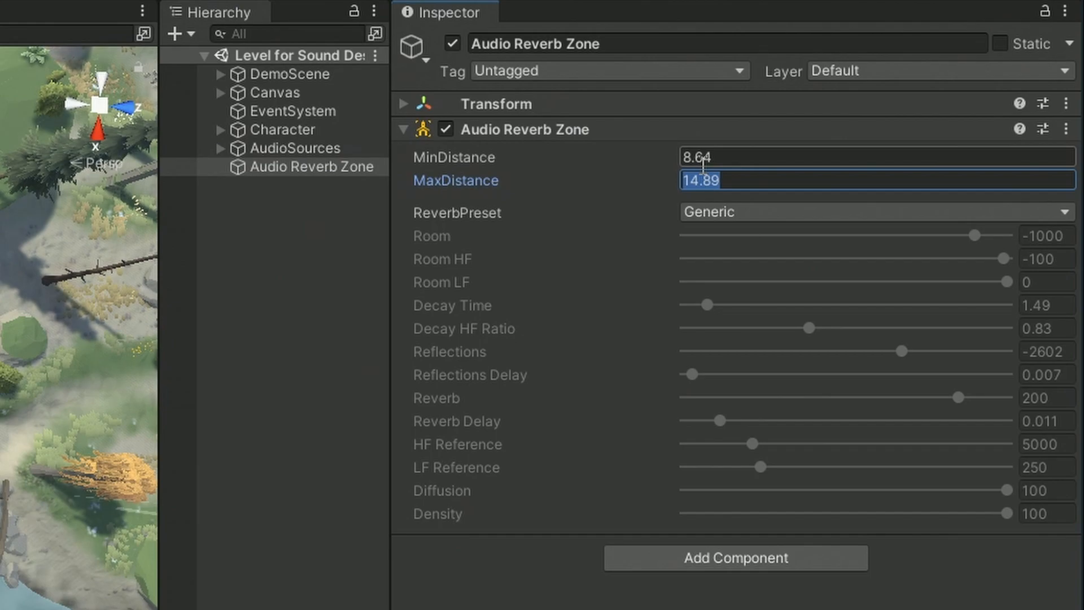
{"action": "type", "text": "15"}
{"action": "left_click", "coordinate": [758, 154]}
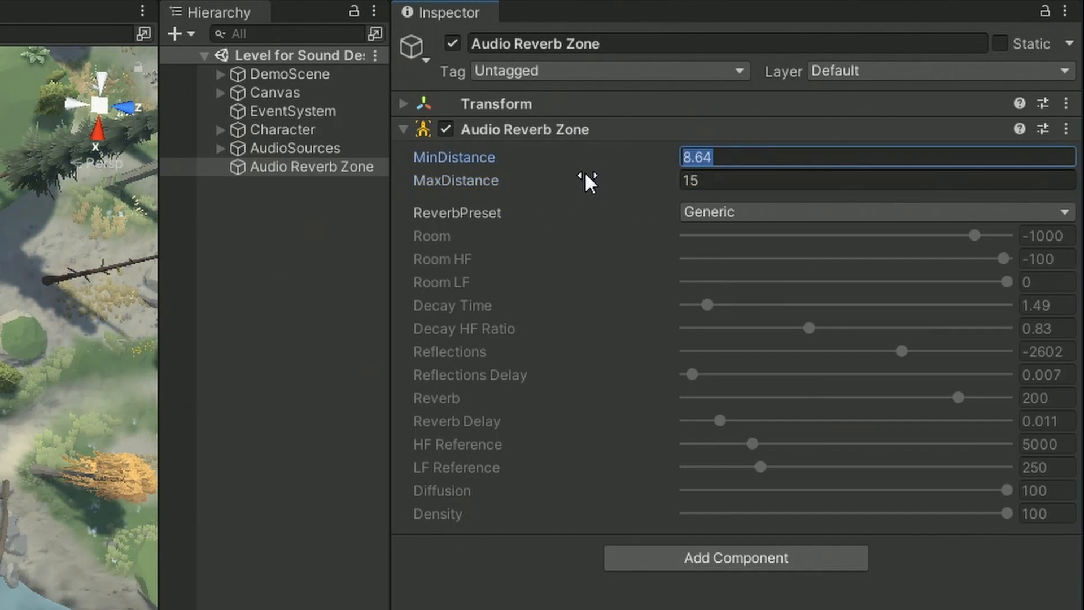
{"action": "type", "text": "7"}
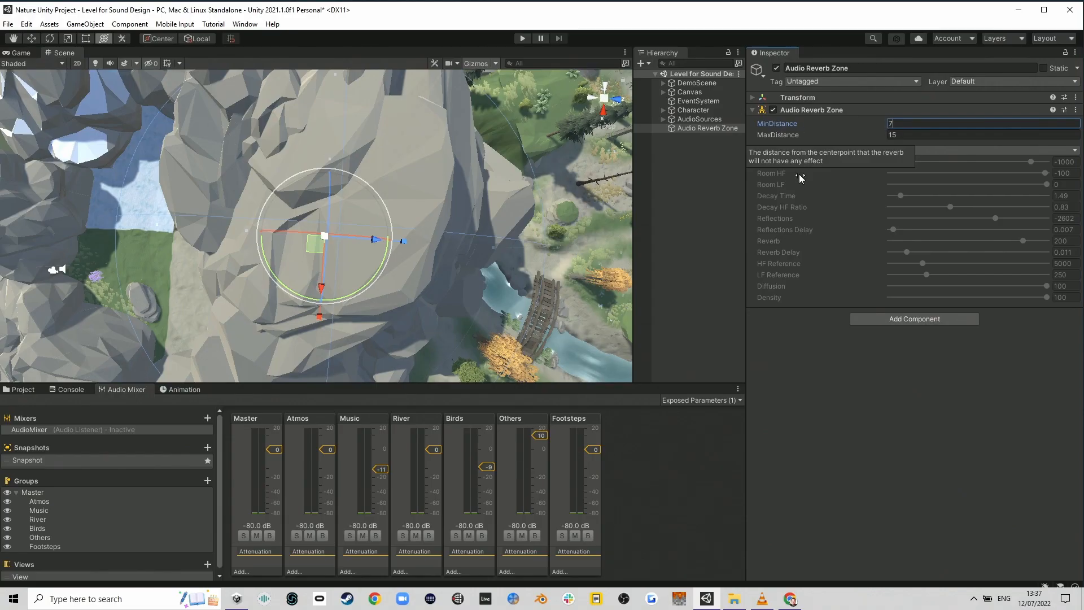
{"action": "key", "text": "Return"}
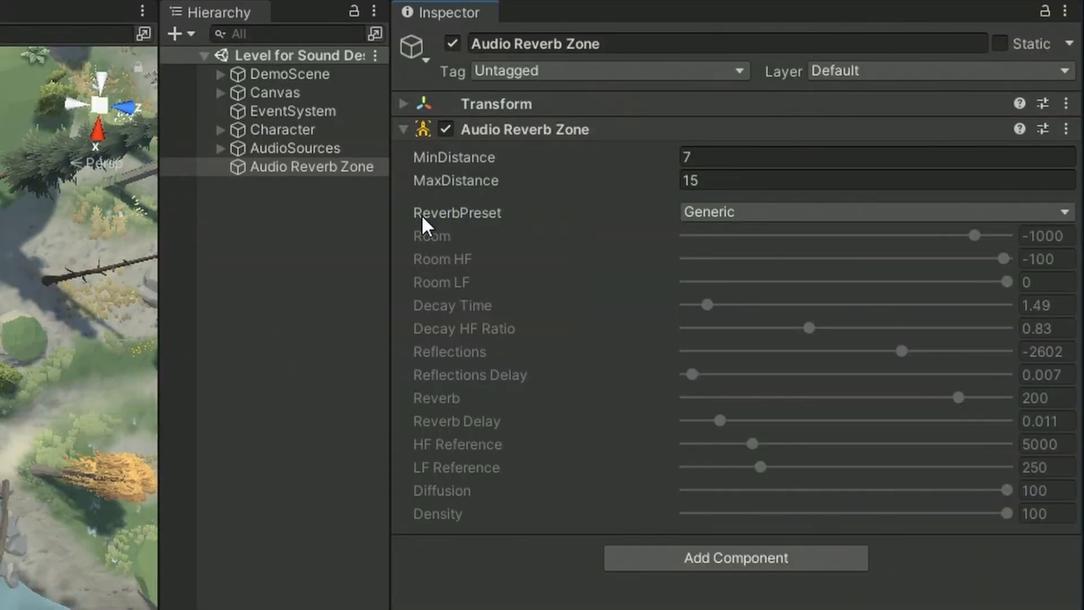
Step: Try the Auditorium and Carpetted Hallway reverb presets on the reverb zone
{"action": "left_click", "coordinate": [787, 214]}
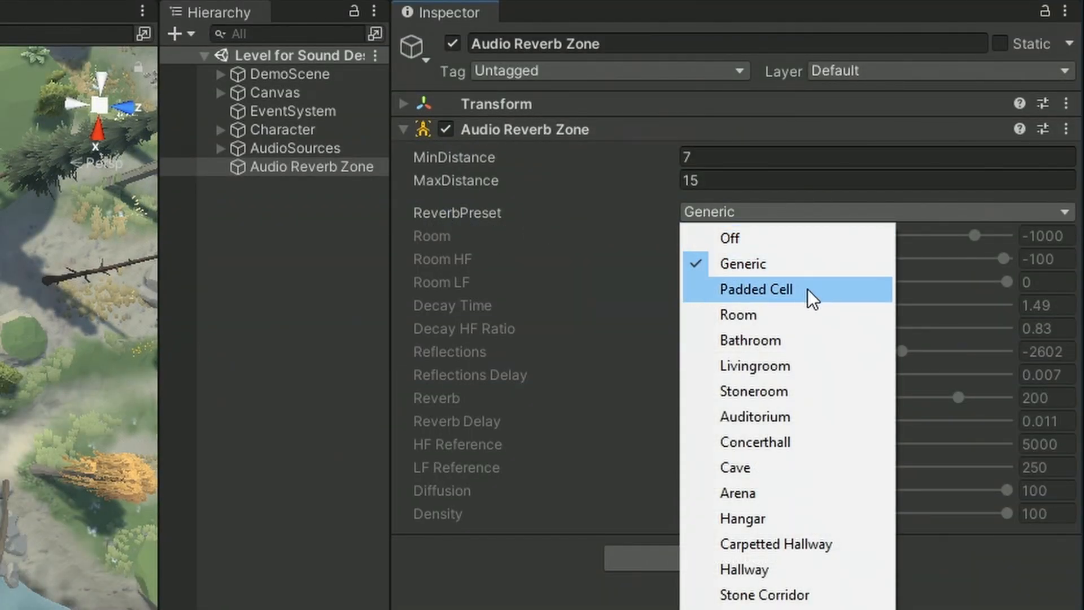
{"action": "left_click", "coordinate": [813, 416]}
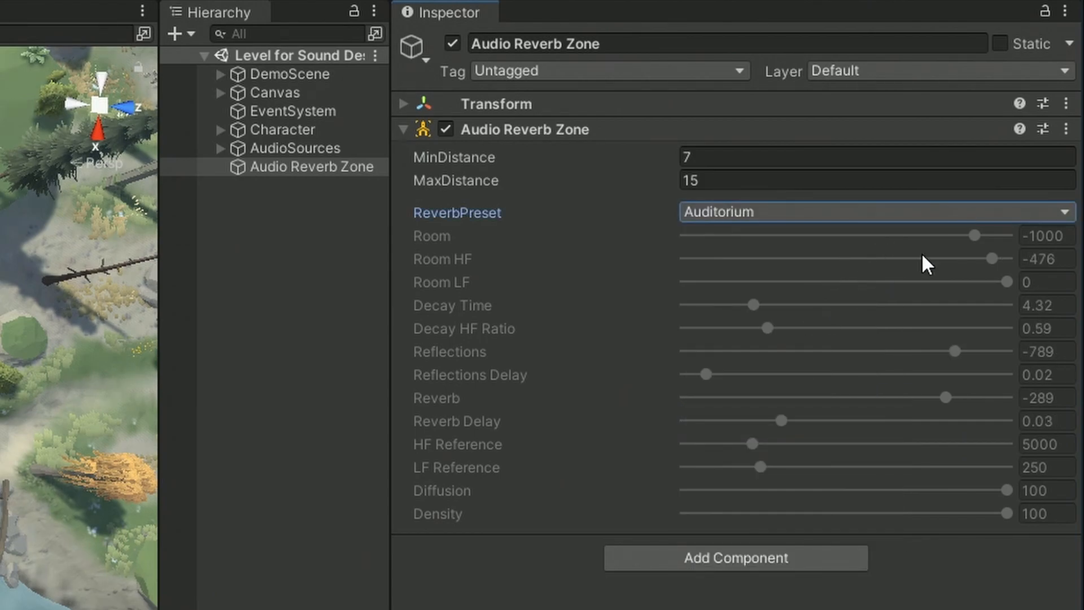
{"action": "left_click", "coordinate": [837, 212]}
{"action": "left_click", "coordinate": [787, 543]}
Step: Base a User reverb preset on the Arena preset's settings and raise its Room value to 0
{"action": "left_click", "coordinate": [825, 213]}
{"action": "left_click", "coordinate": [802, 496]}
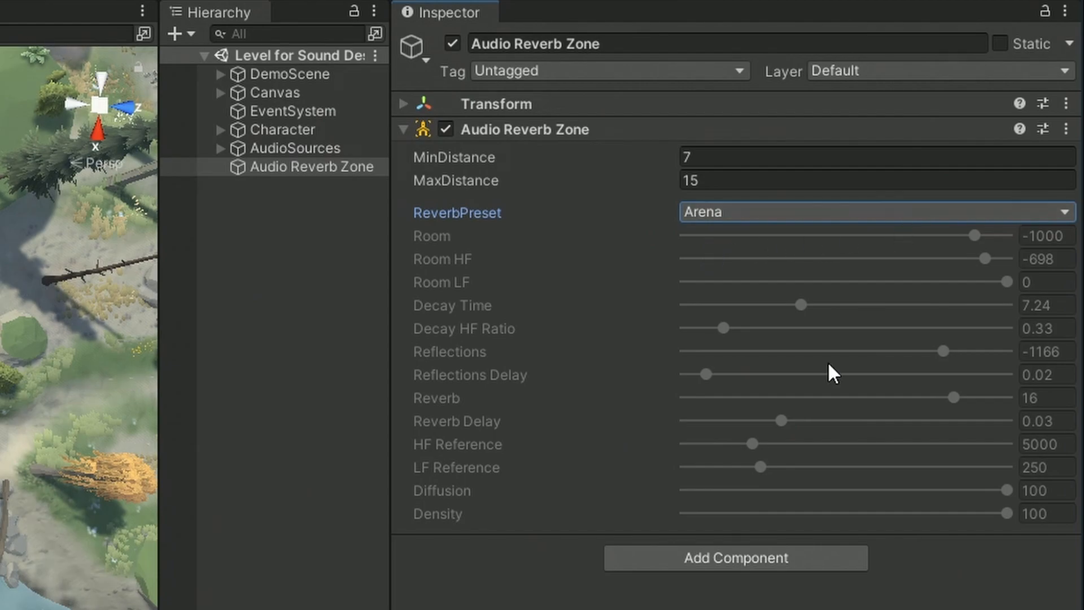
{"action": "left_click", "coordinate": [811, 214]}
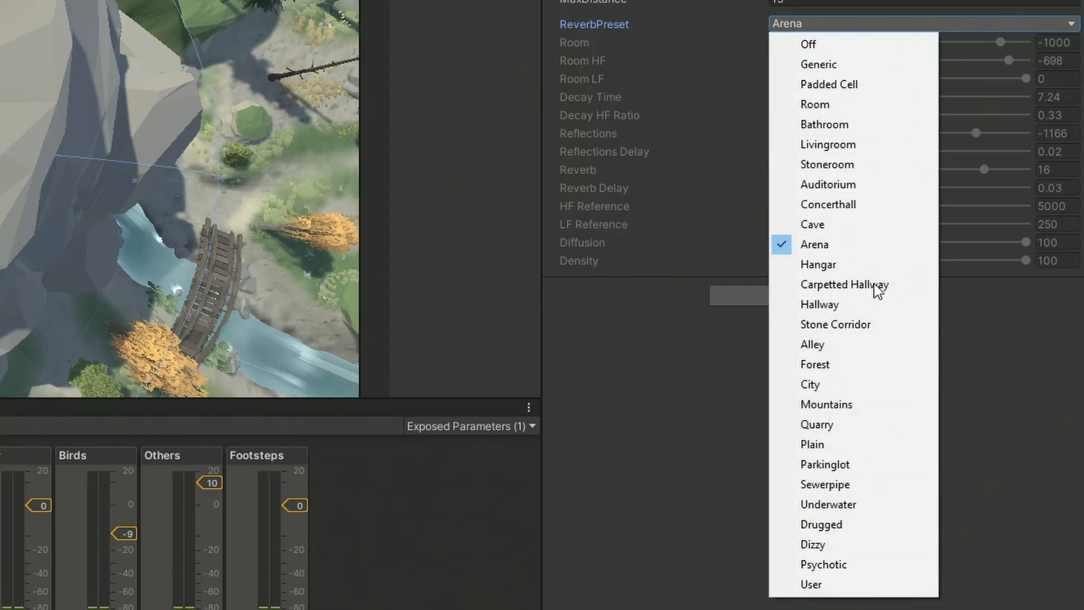
{"action": "left_click", "coordinate": [813, 585]}
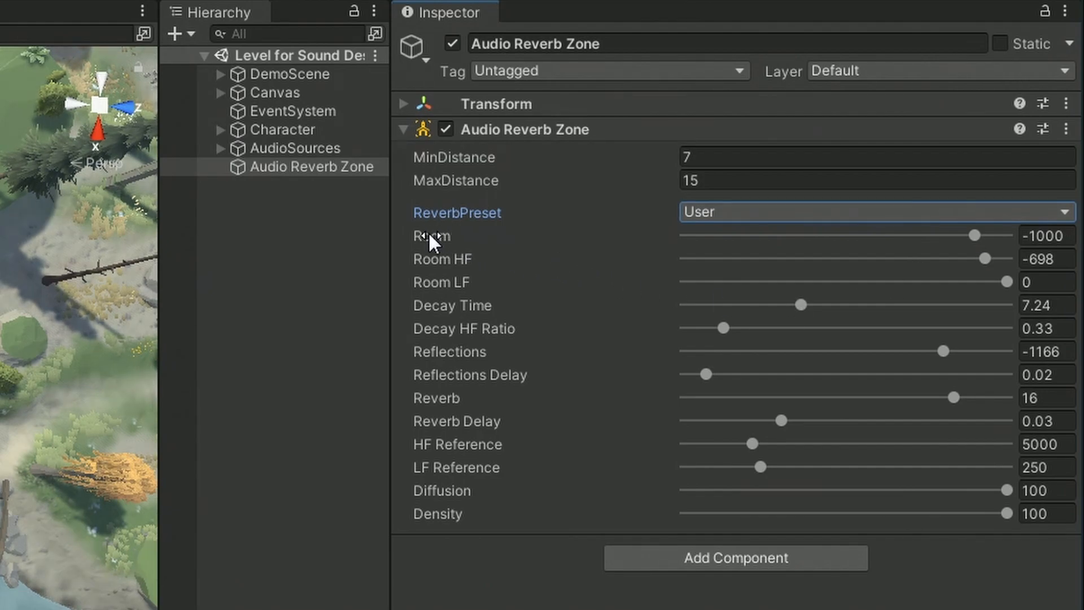
{"action": "left_click_drag", "start_coordinate": [974, 236], "coordinate": [1007, 238]}
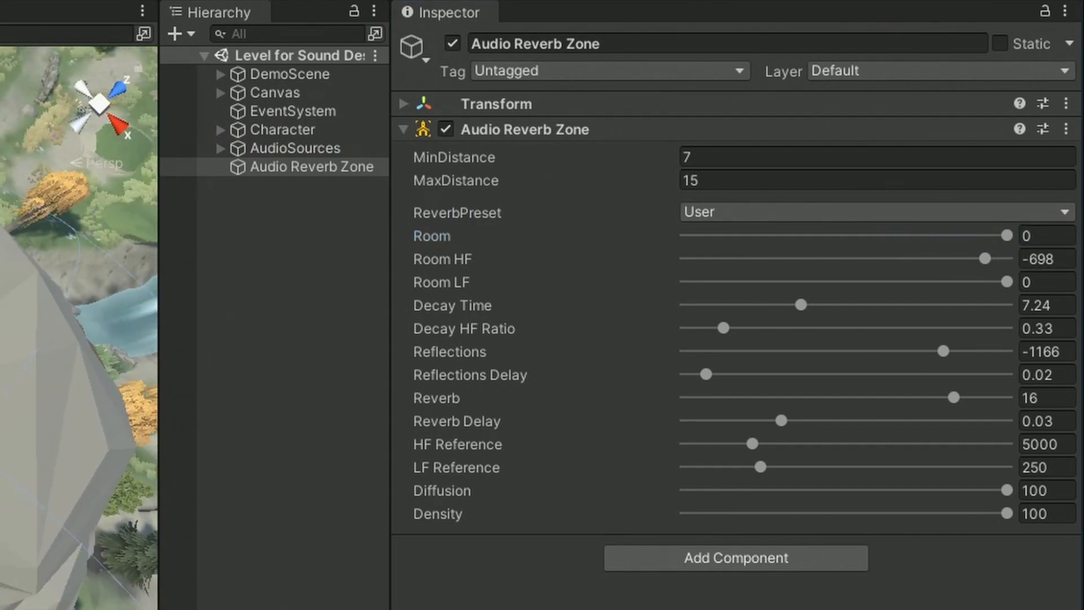
Step: Shrink the reverb zone's outer sphere in the scene to a MaxDistance of about 11.5, near the cave entrance
{"action": "right_click_drag", "start_coordinate": [257, 257], "coordinate": [108, 27]}
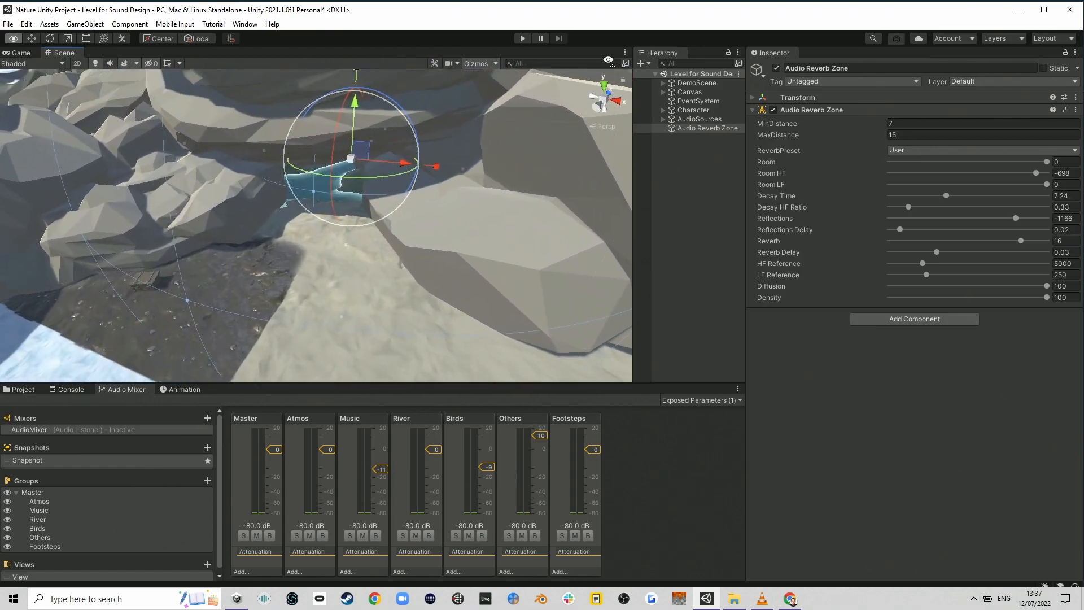
{"action": "key", "text": "s"}
{"action": "mouse_move", "coordinate": [608, 59]}
{"action": "right_mouse_down"}
{"action": "mouse_move", "coordinate": [613, 39]}
{"action": "mouse_move", "coordinate": [605, 52]}
{"action": "right_mouse_up"}
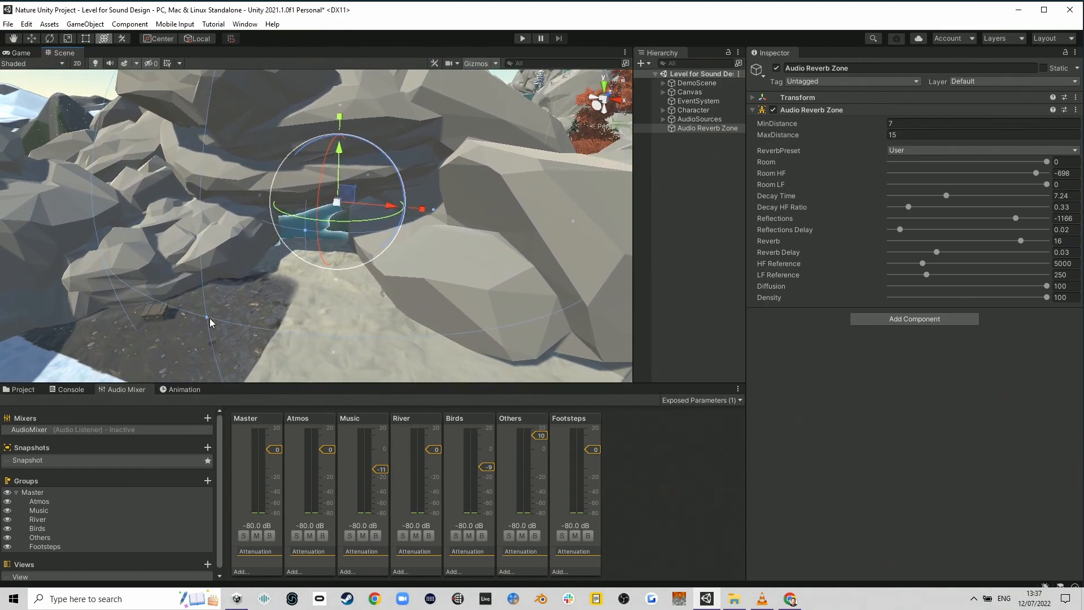
{"action": "left_click_drag", "start_coordinate": [206, 317], "coordinate": [266, 265]}
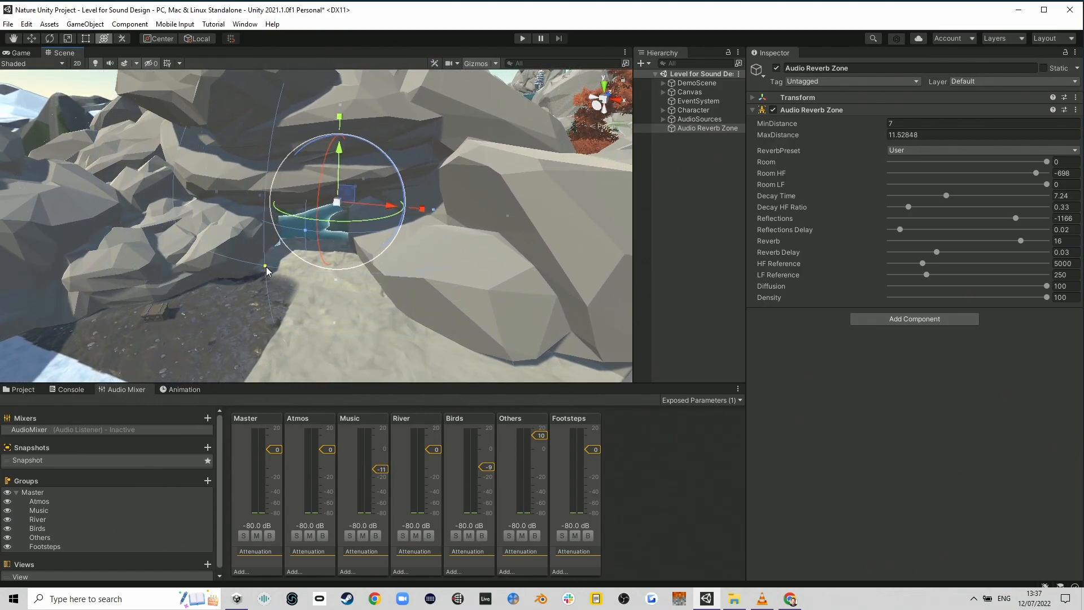
Step: Play the level and walk the character into the cave to hear the reverb on the footsteps, then free the cursor
{"action": "left_click", "coordinate": [521, 38]}
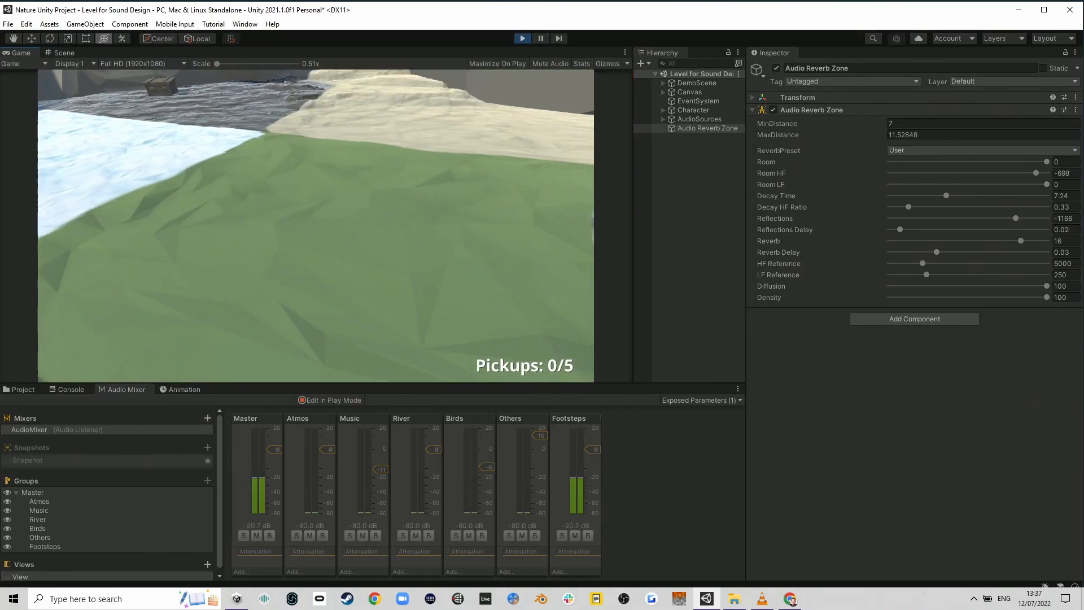
{"action": "key", "text": "w"}
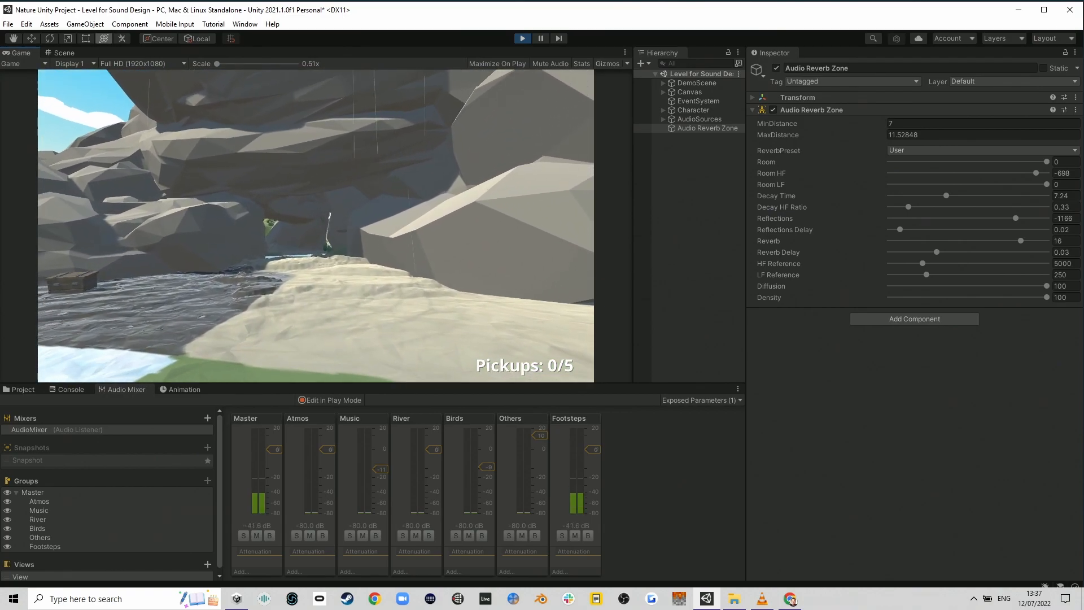
{"action": "key", "text": "w"}
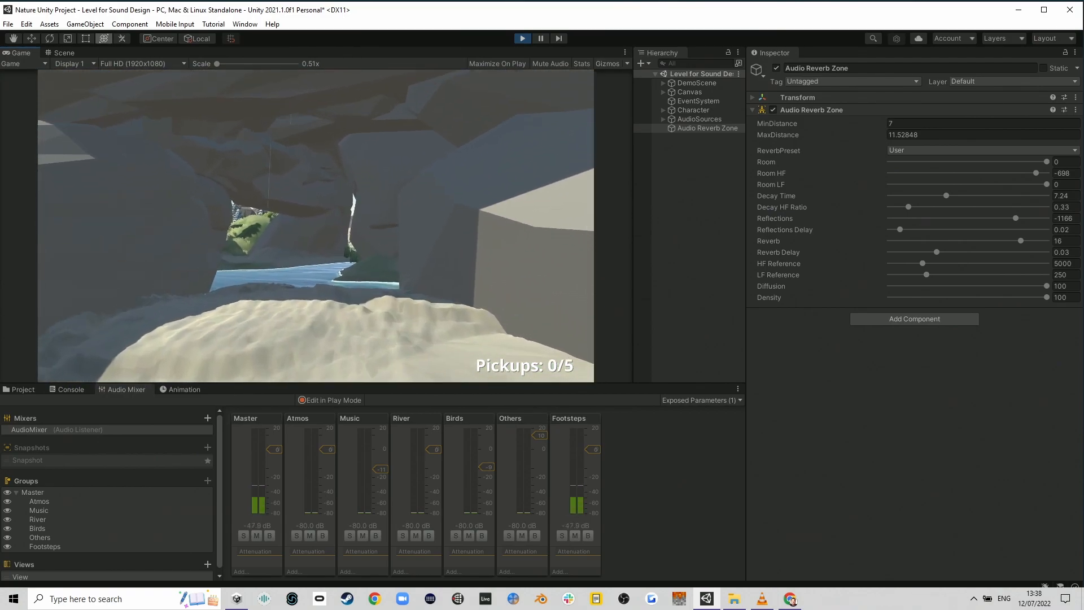
{"action": "key", "text": "w"}
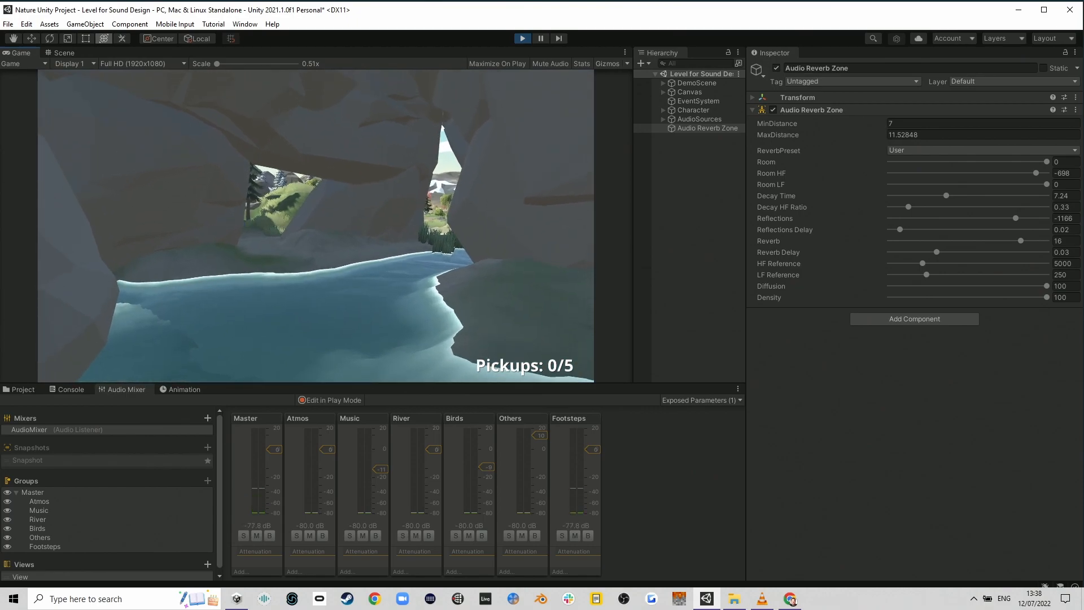
{"action": "key", "text": "w"}
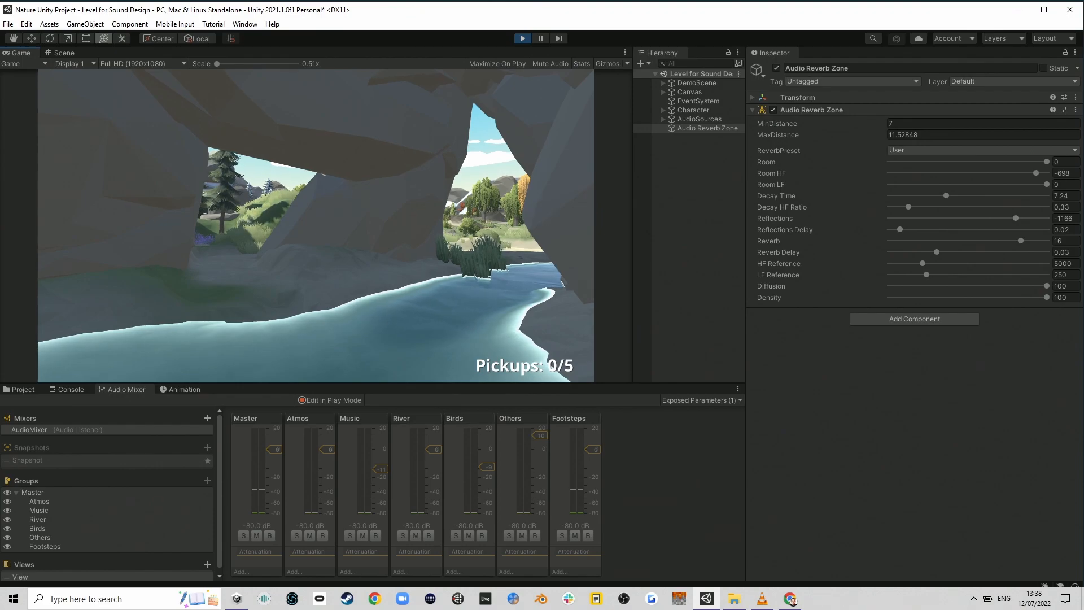
{"action": "key", "text": "w"}
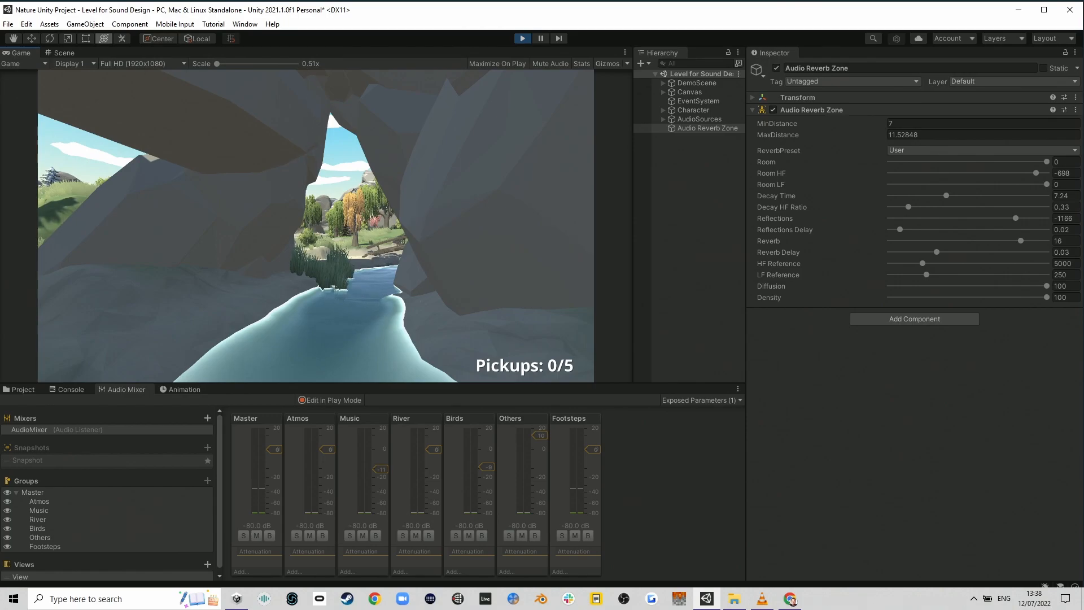
{"action": "key", "text": "Escape"}
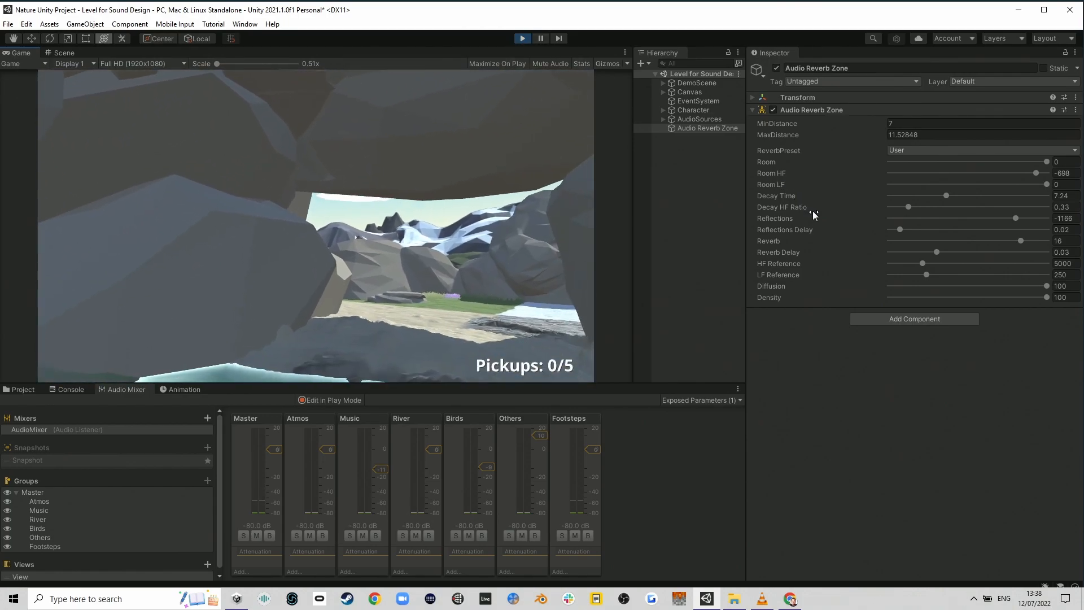
Step: Raise the reverb zone's Decay Time to 20 while the level is playing and return control to the game
{"action": "left_click_drag", "start_coordinate": [781, 192], "coordinate": [910, 197]}
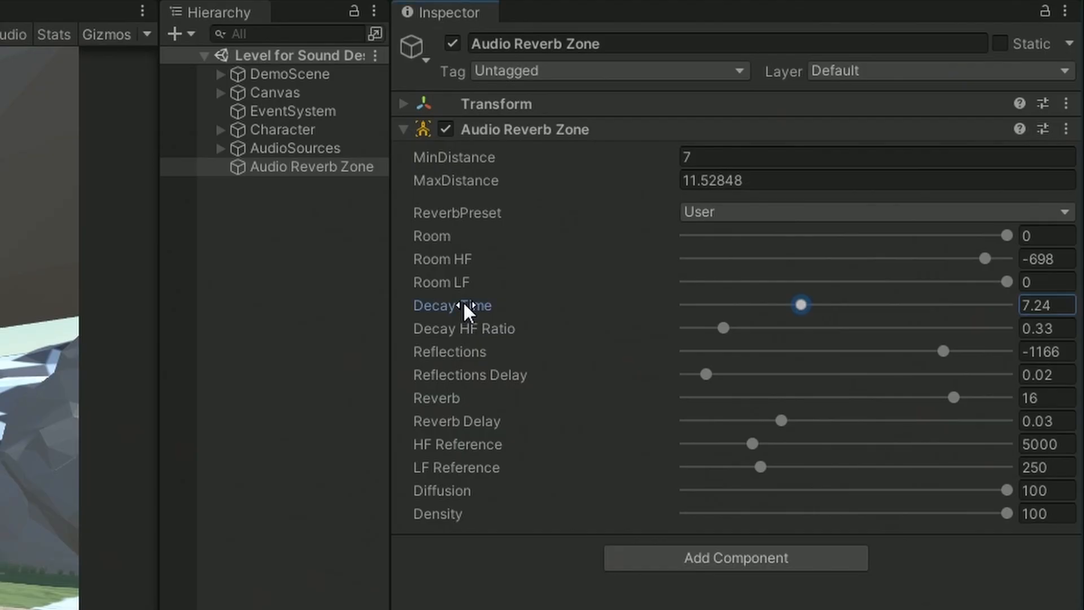
{"action": "left_click_drag", "start_coordinate": [726, 302], "coordinate": [961, 309]}
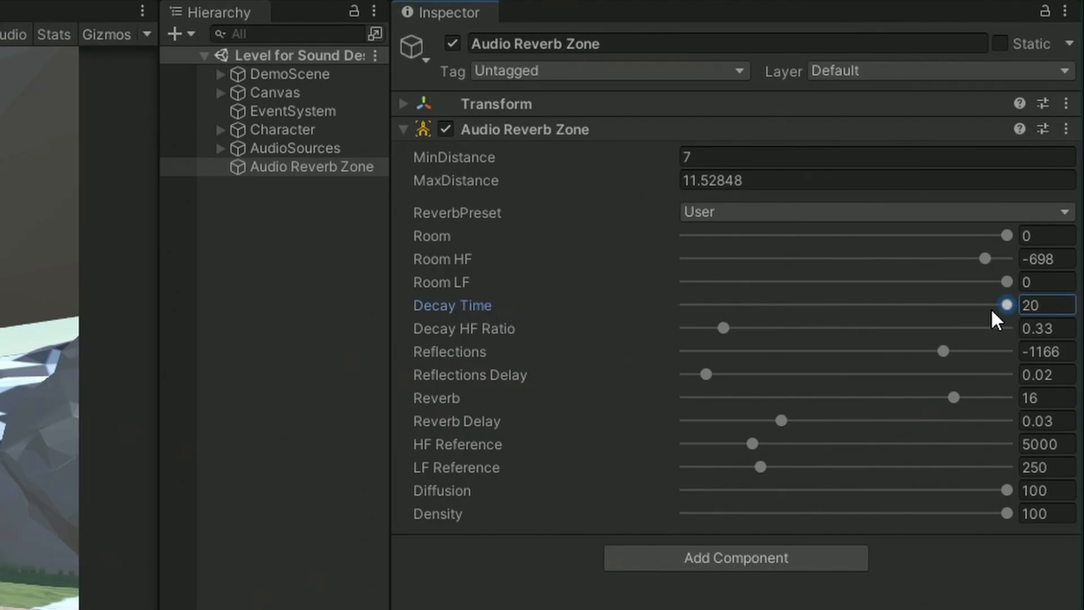
{"action": "left_click", "coordinate": [445, 169]}
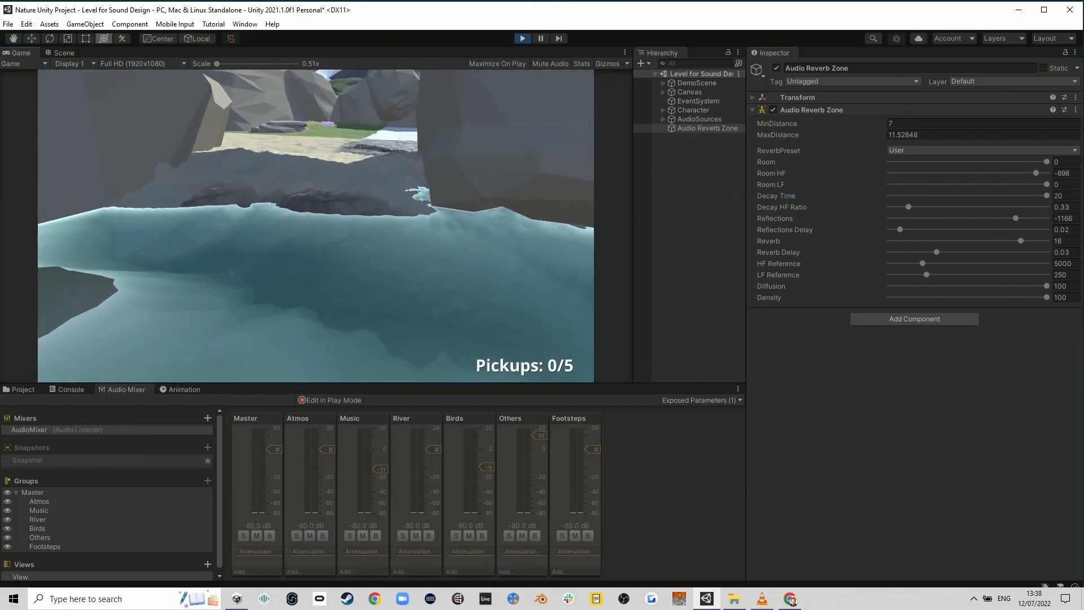
Step: Walk the character back and forth through the cave and out onto the grass to hear the reverb on the footsteps, then stop playing
{"action": "key", "text": "w"}
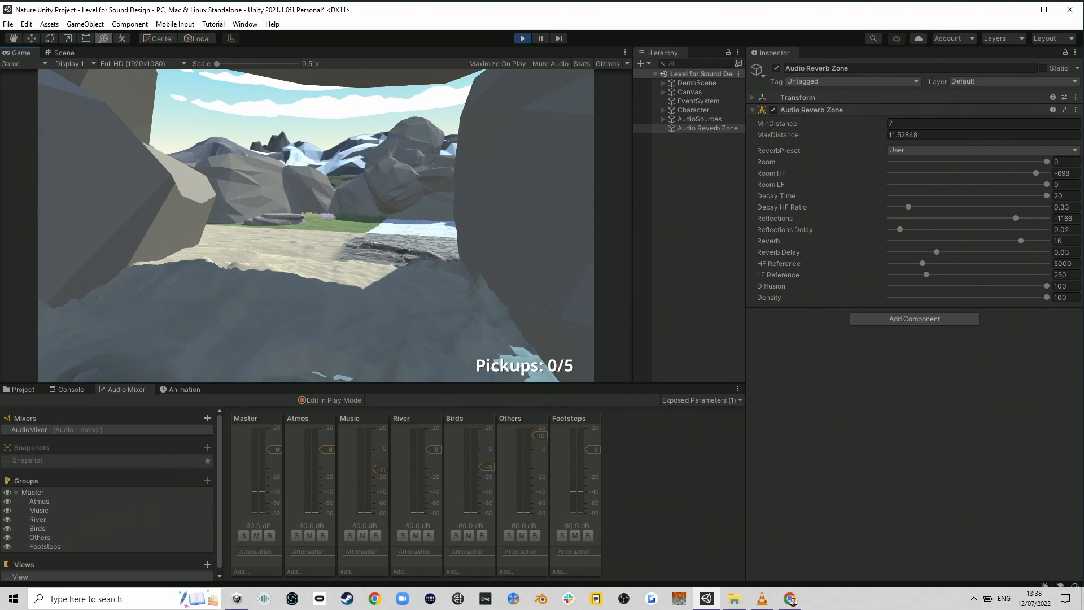
{"action": "key", "text": "s"}
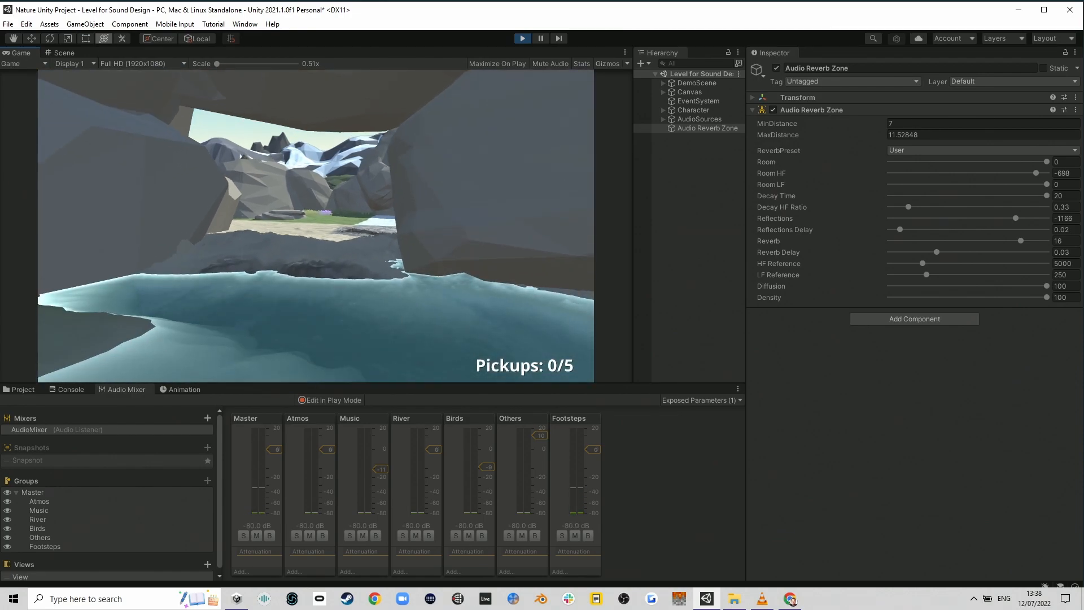
{"action": "key", "text": "w"}
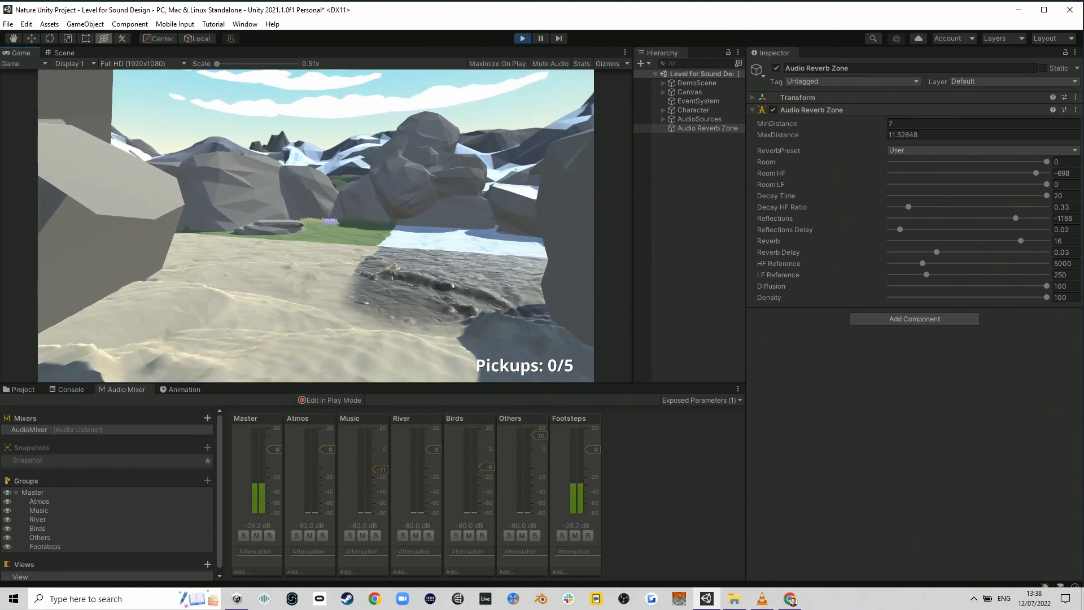
{"action": "key", "text": "w"}
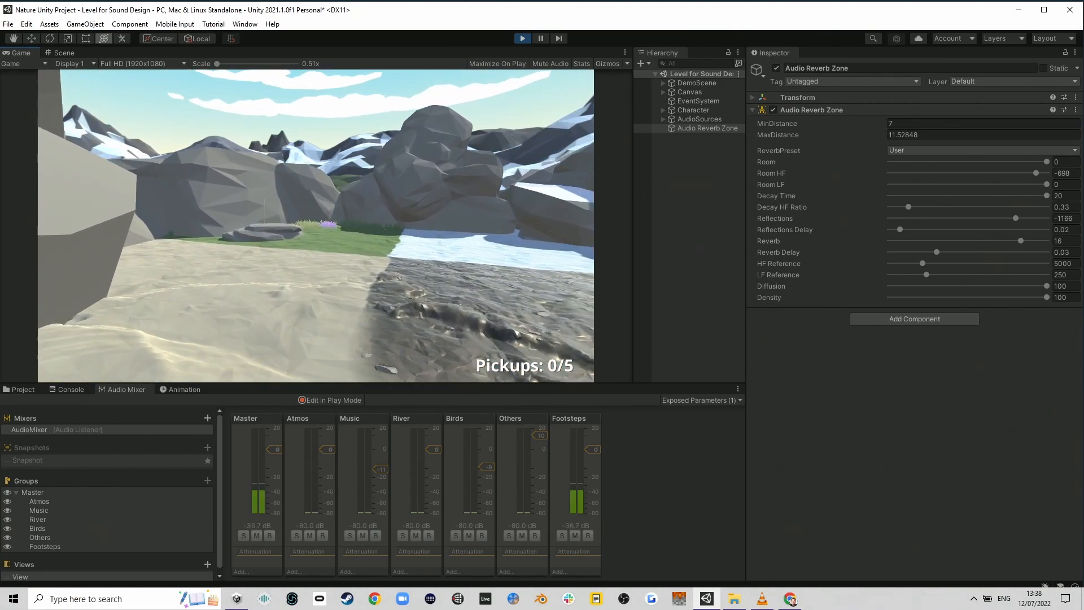
{"action": "key", "text": "w"}
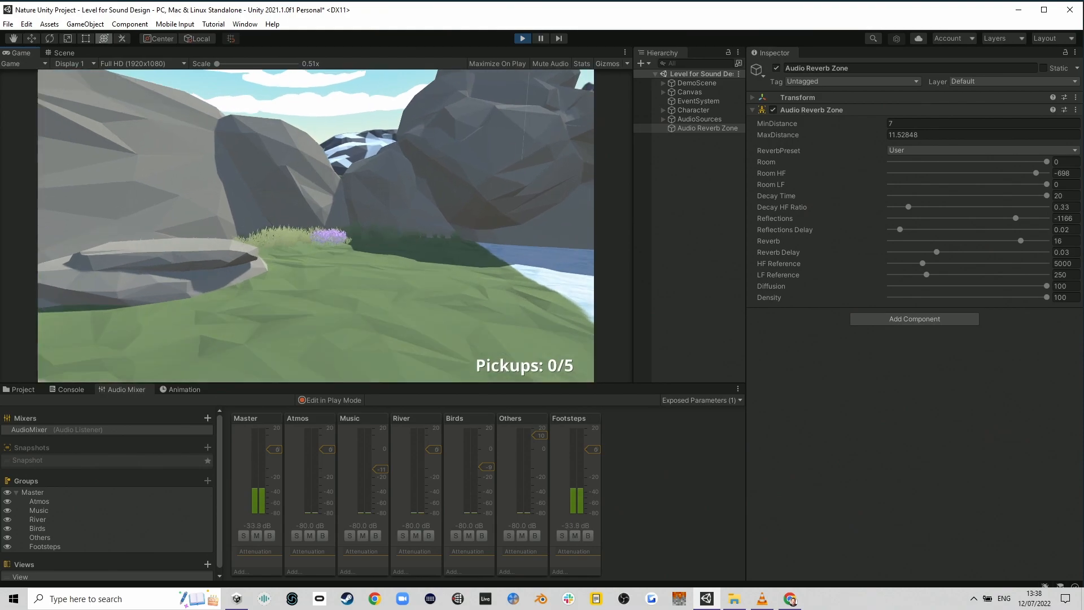
{"action": "key", "text": "w"}
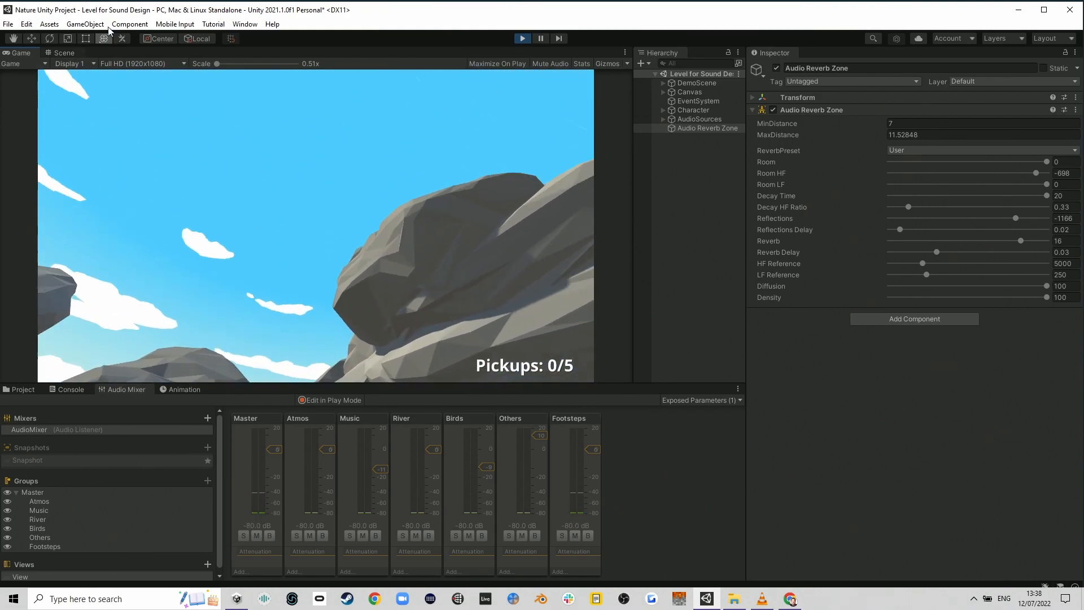
{"action": "key", "text": "ctrl+p"}
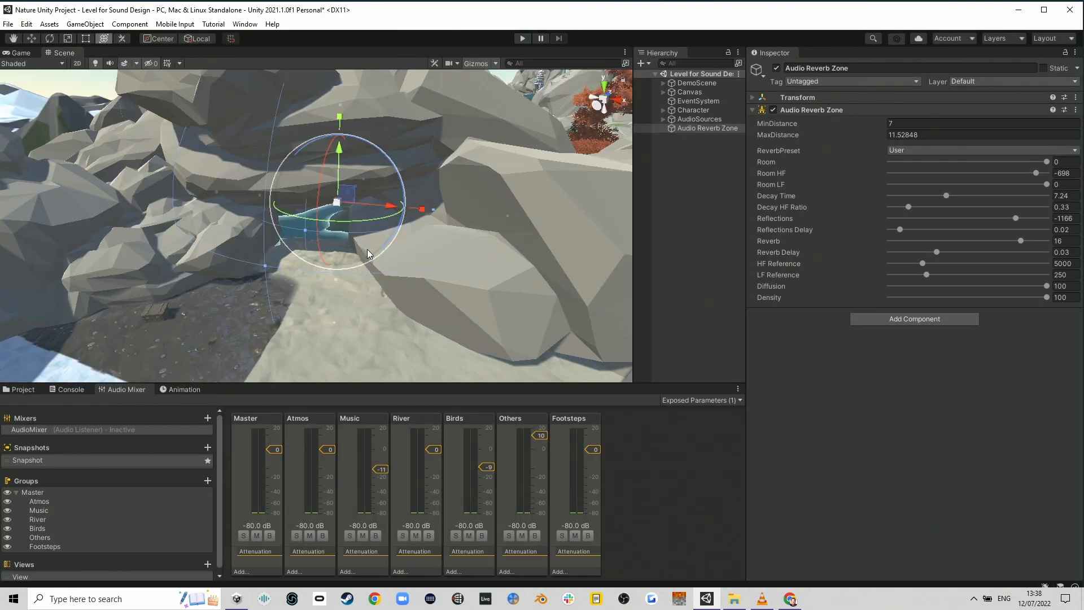
Step: Activate the disabled Looping Audio cube in the AudioSources group
{"action": "left_click_drag", "start_coordinate": [418, 185], "coordinate": [367, 271], "text": "alt"}
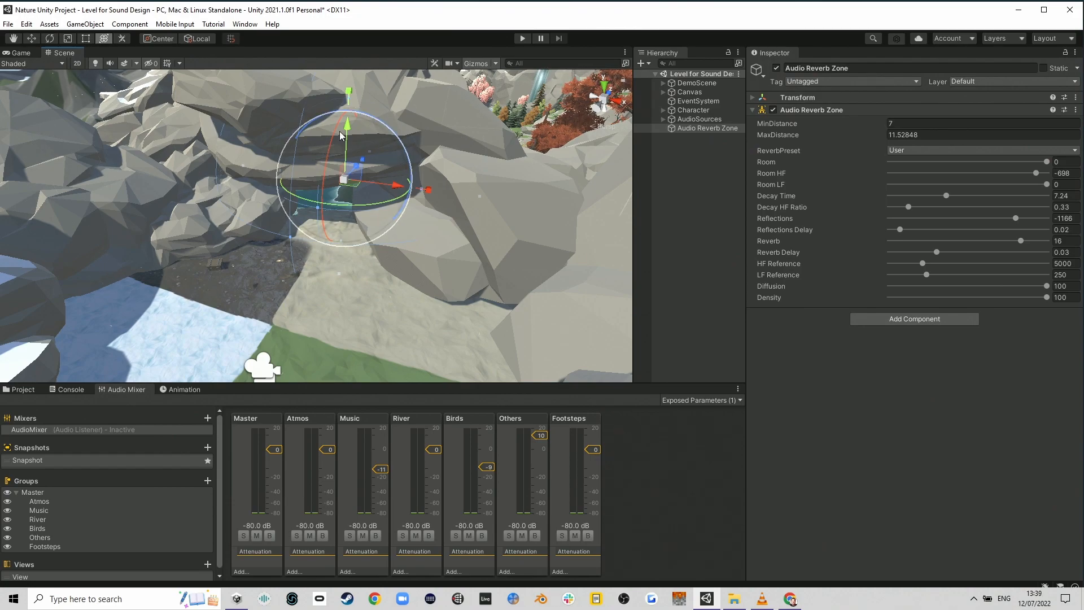
{"action": "right_click_drag", "start_coordinate": [289, 221], "coordinate": [277, 232]}
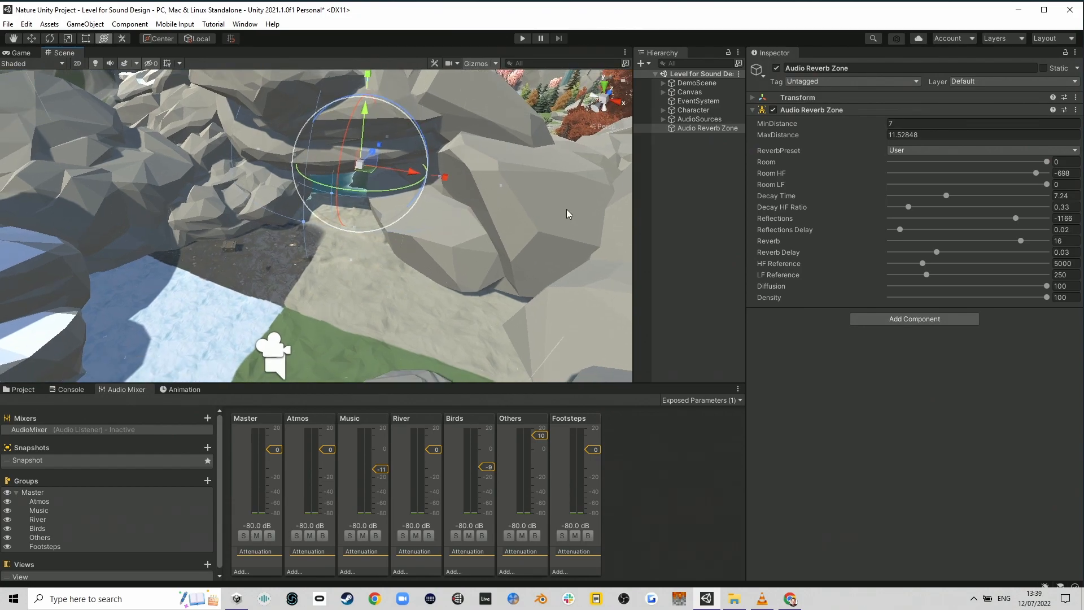
{"action": "left_click", "coordinate": [664, 119]}
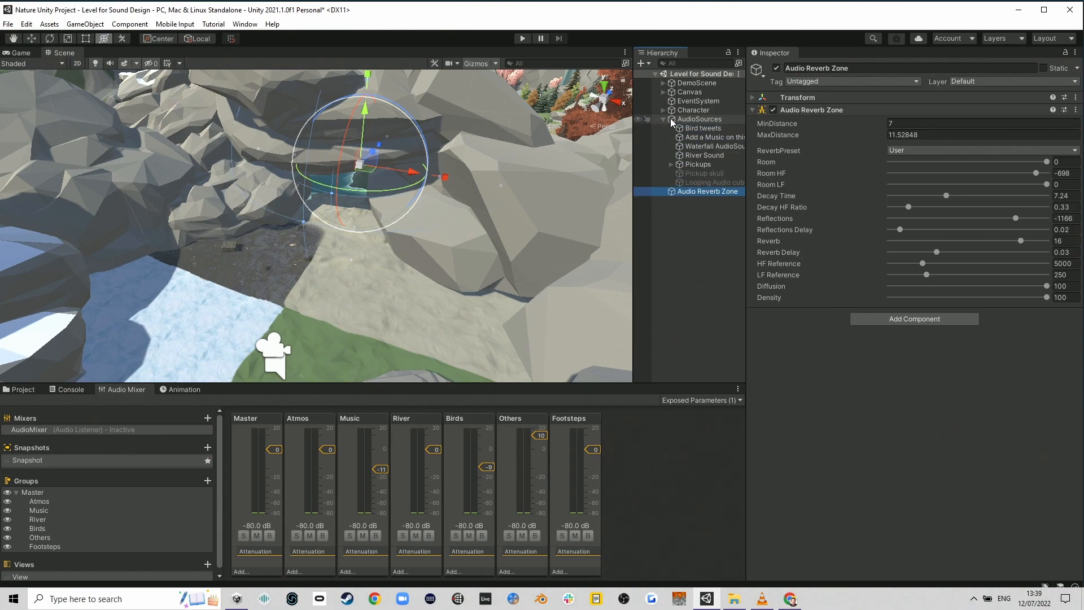
{"action": "left_click", "coordinate": [682, 119]}
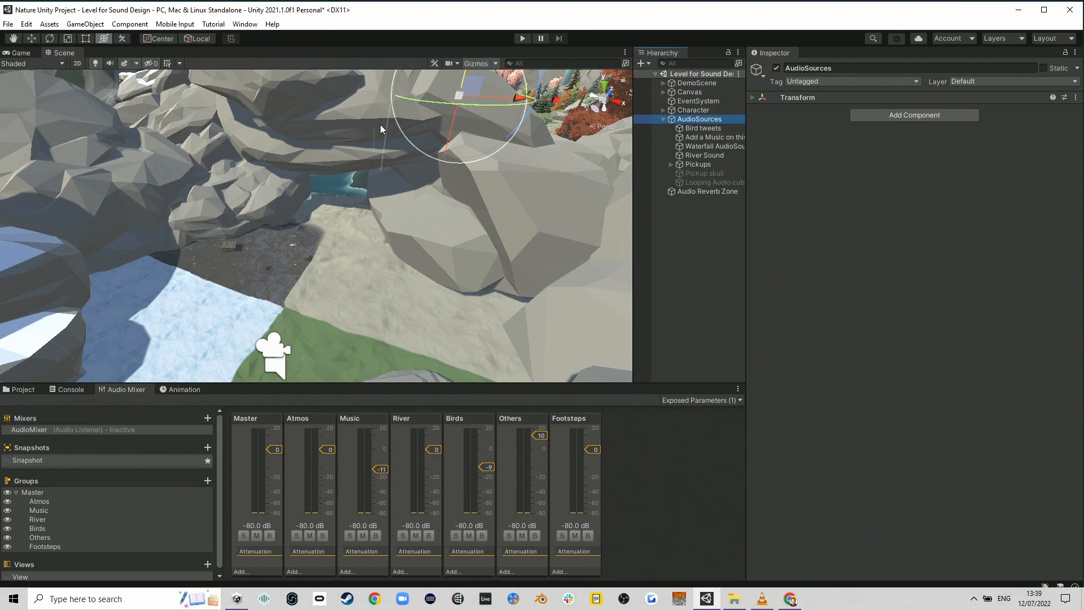
{"action": "right_click_drag", "start_coordinate": [338, 210], "coordinate": [329, 169]}
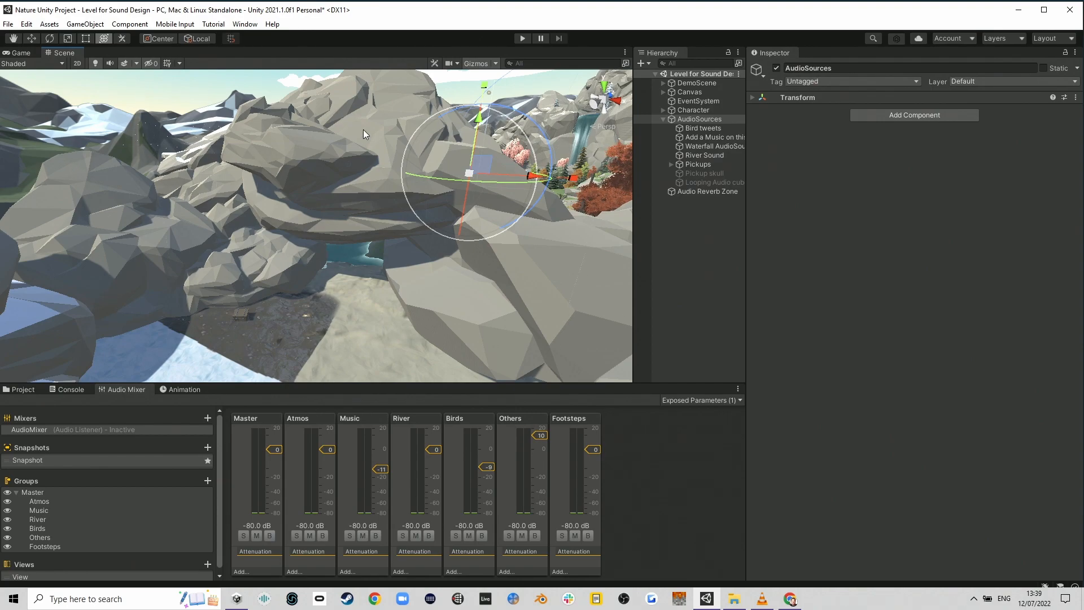
{"action": "left_click", "coordinate": [714, 183]}
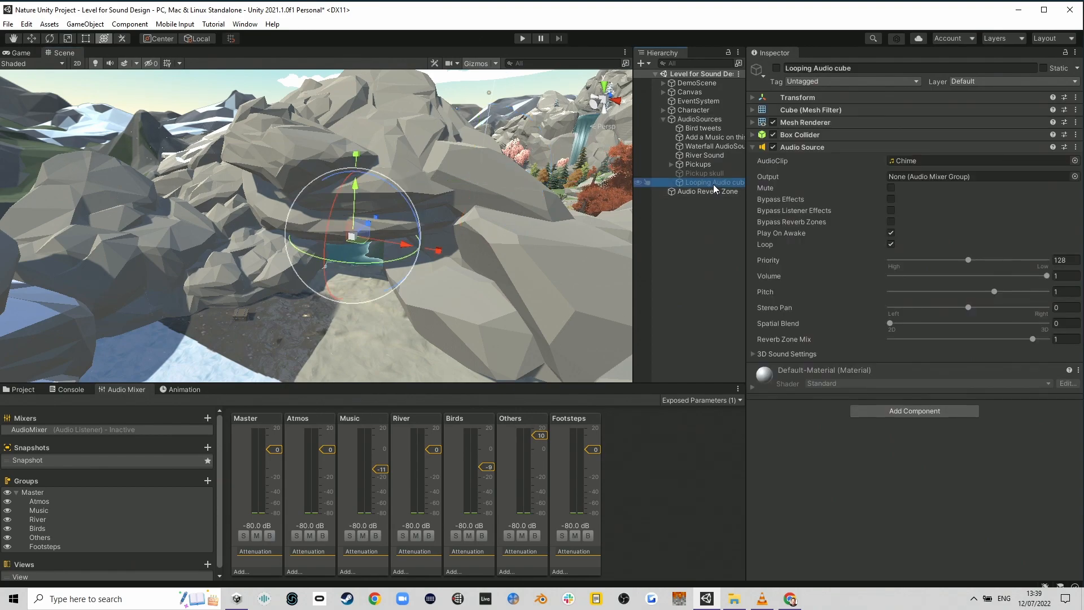
{"action": "left_click", "coordinate": [787, 68]}
{"action": "left_click", "coordinate": [777, 68]}
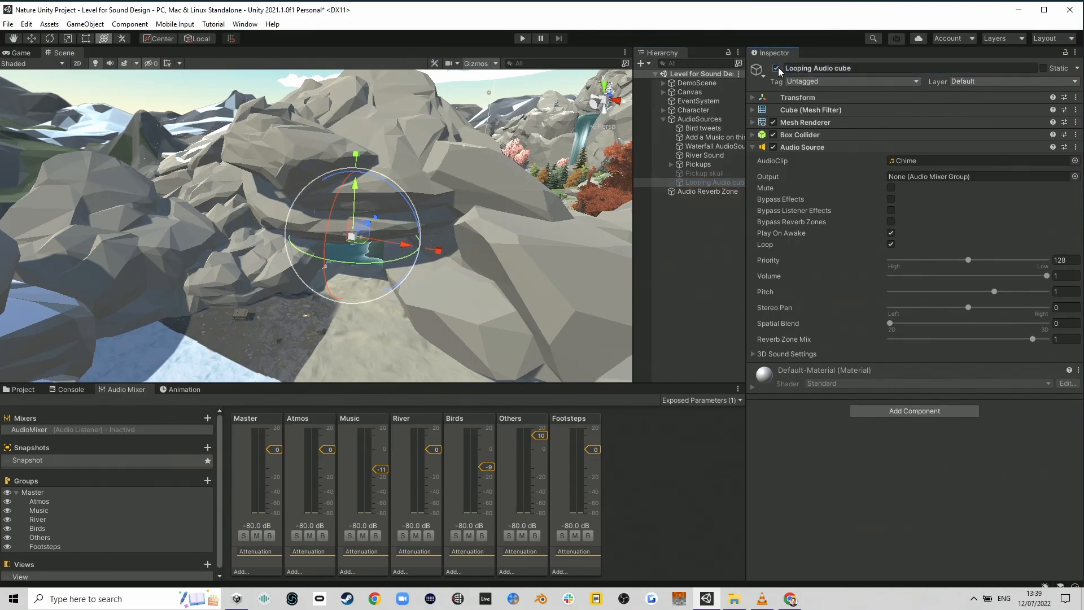
Step: Check the Character's Audio Source output and lower the Footsteps mixer group's volume to about -28 dB
{"action": "left_click_drag", "start_coordinate": [446, 223], "coordinate": [462, 217], "text": "alt"}
{"action": "key", "text": "q"}
{"action": "right_click_drag", "start_coordinate": [462, 217], "coordinate": [462, 237]}
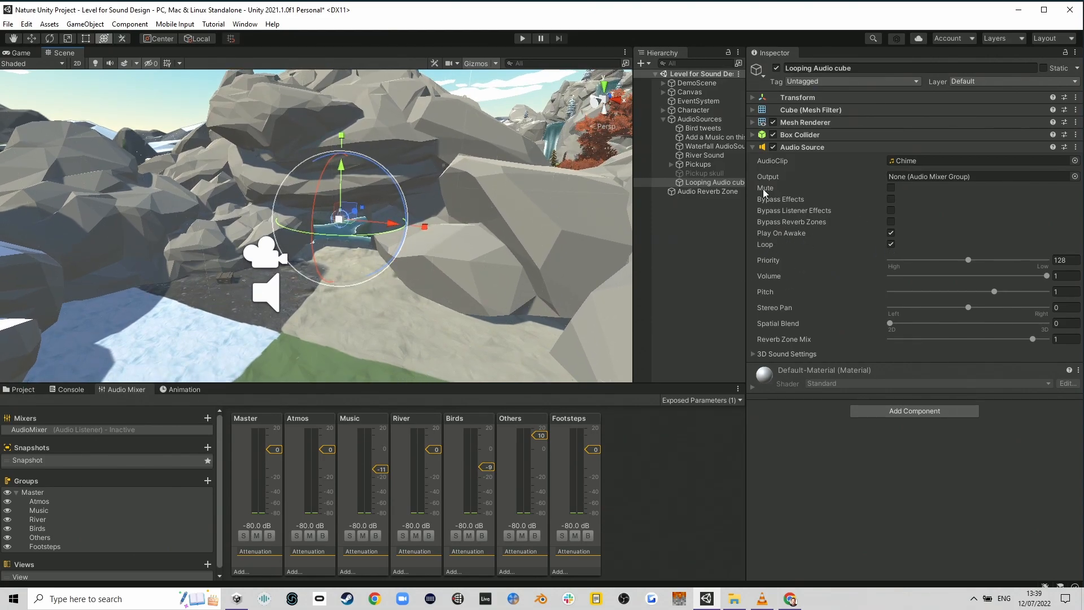
{"action": "mouse_move", "coordinate": [489, 258]}
{"action": "right_mouse_down"}
{"action": "mouse_move", "coordinate": [521, 282]}
{"action": "mouse_move", "coordinate": [489, 278]}
{"action": "right_mouse_up"}
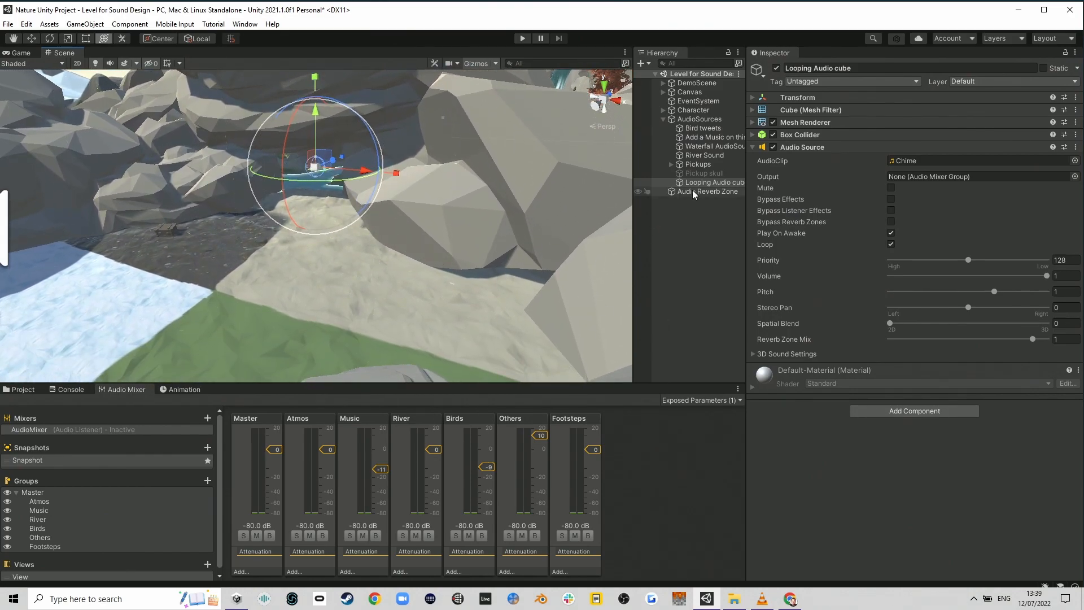
{"action": "left_click", "coordinate": [700, 109]}
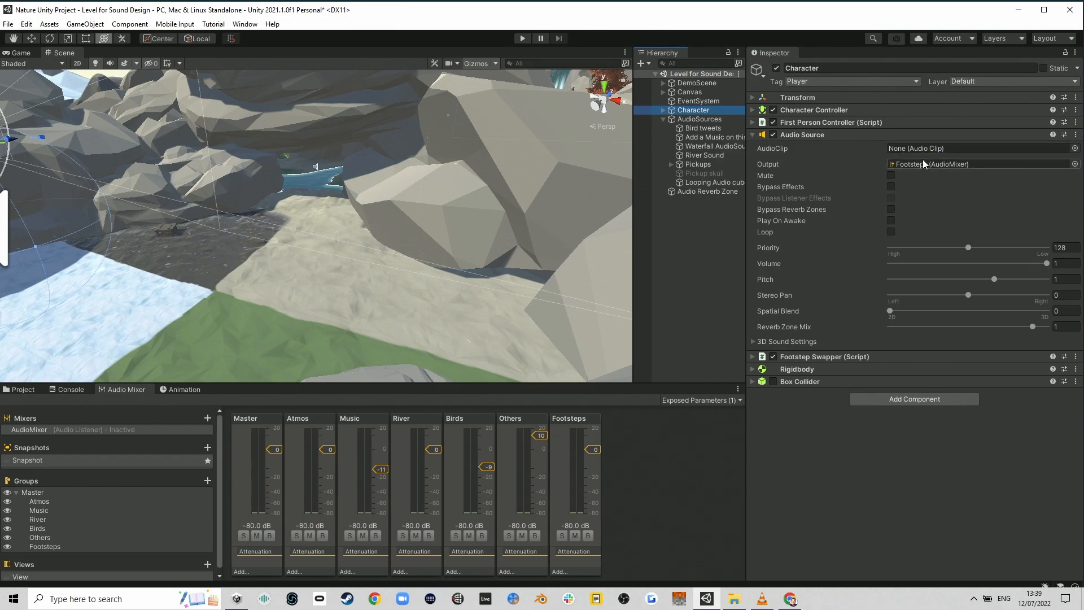
{"action": "left_click_drag", "start_coordinate": [595, 450], "coordinate": [595, 484]}
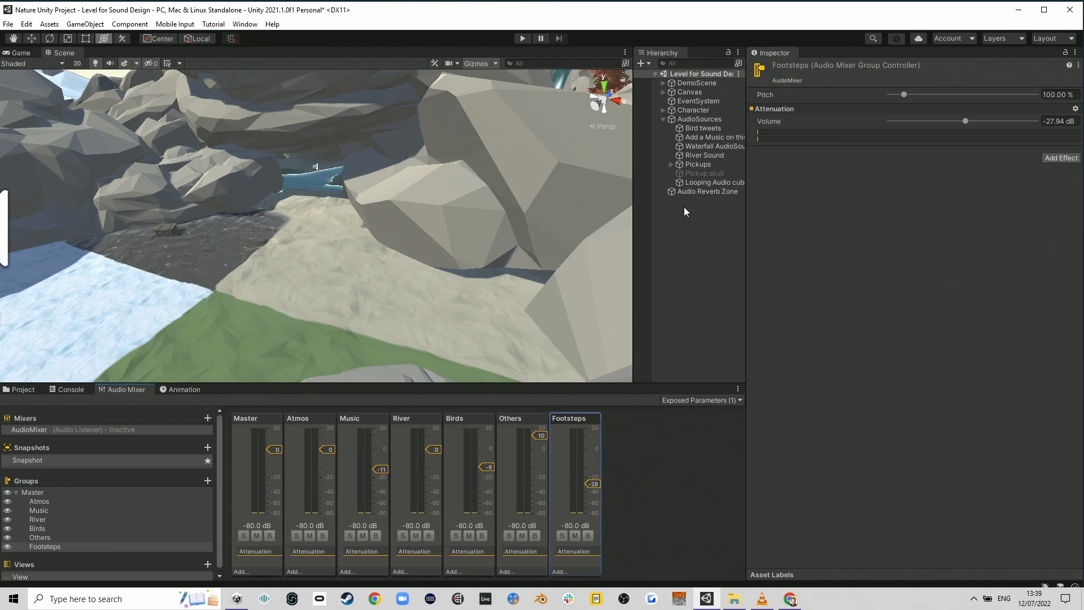
Step: Play the level with the Looping Audio cube selected and walk the character into the cave to hear its chime reverberate
{"action": "left_click", "coordinate": [699, 183]}
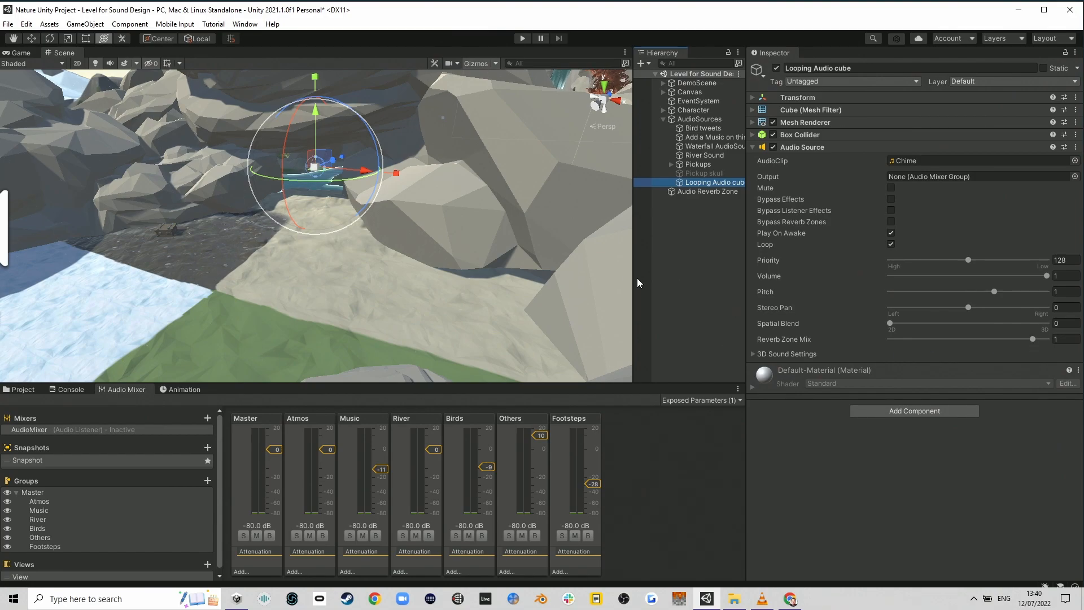
{"action": "left_click", "coordinate": [521, 38]}
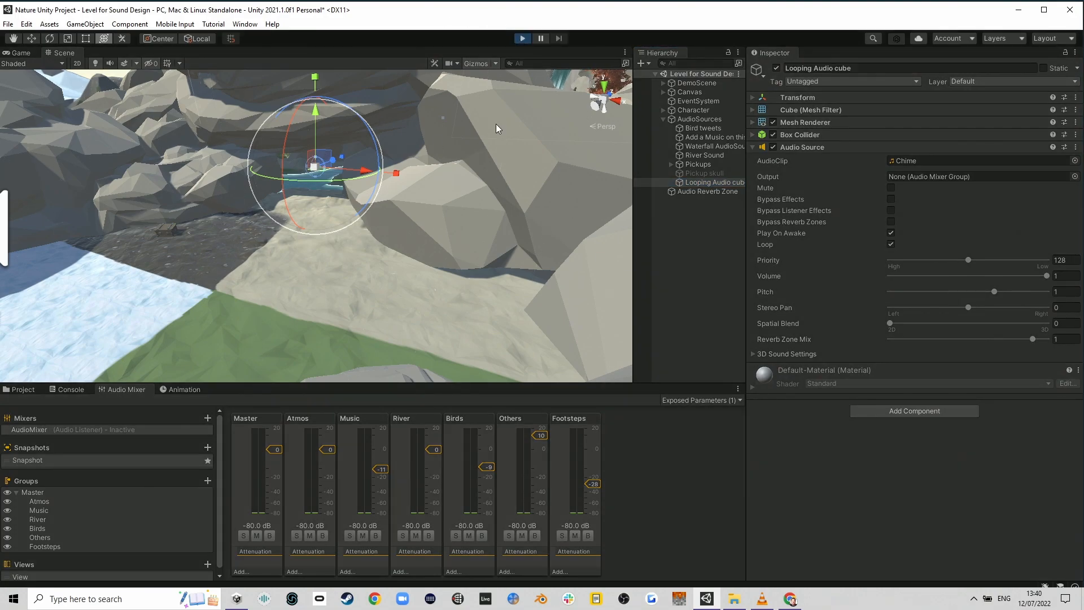
{"action": "key", "text": "w"}
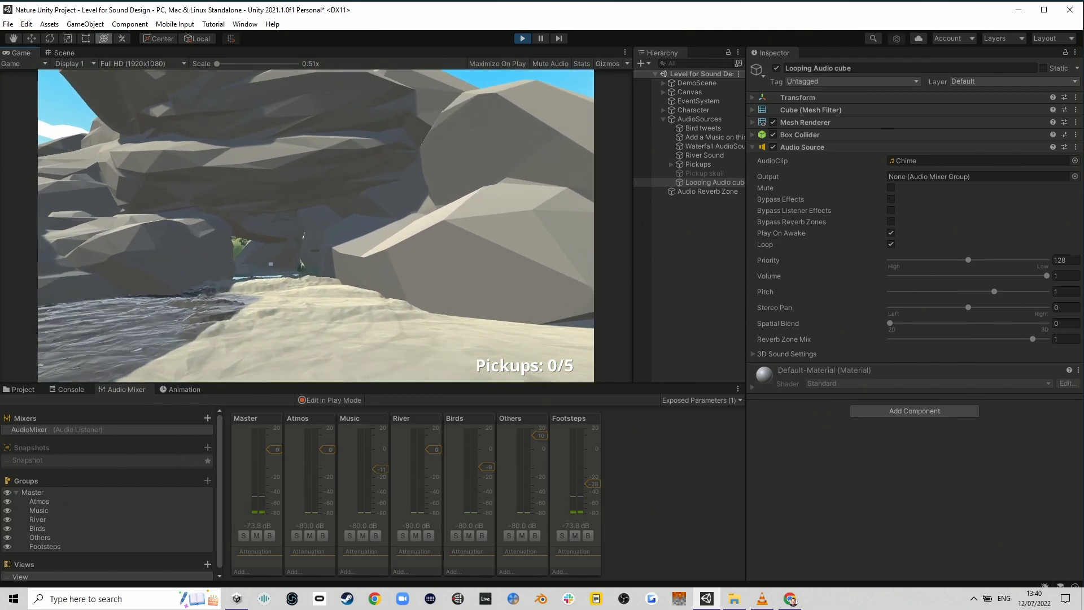
{"action": "key", "text": "w"}
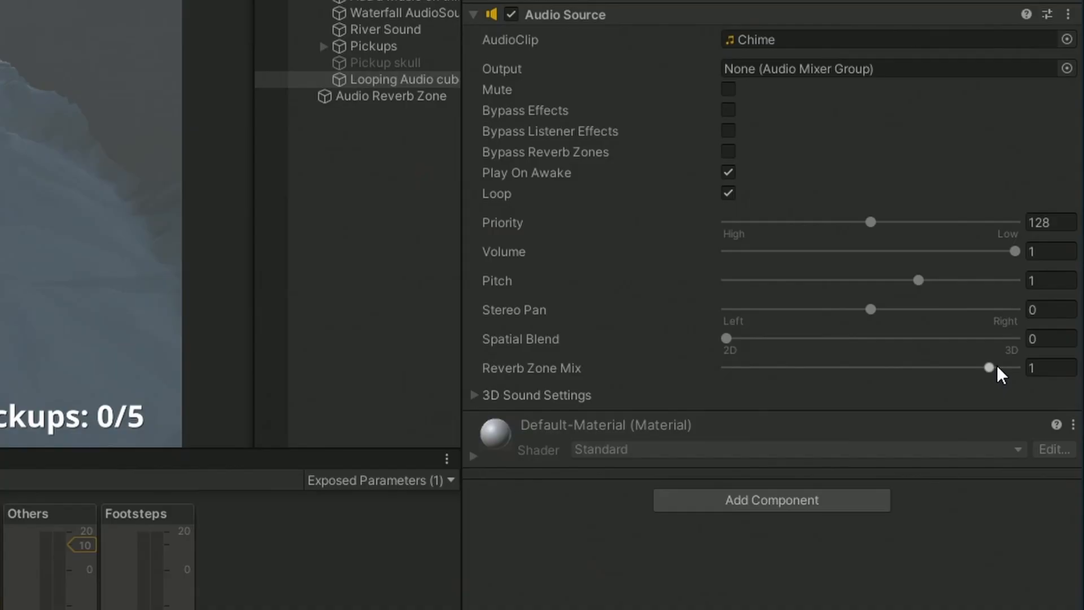
Step: Try the cube's Reverb Zone Mix at 0 and at about 1.1 while the level is playing, then stop playing
{"action": "left_click_drag", "start_coordinate": [988, 368], "coordinate": [635, 387]}
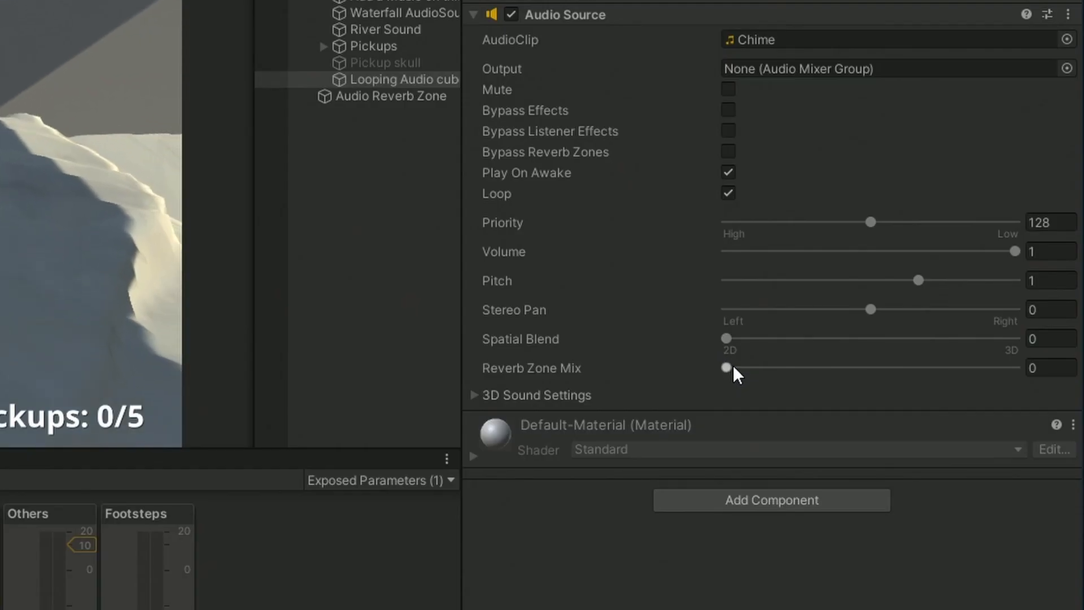
{"action": "left_click_drag", "start_coordinate": [890, 339], "coordinate": [1047, 338]}
{"action": "left_click_drag", "start_coordinate": [1016, 389], "coordinate": [1014, 389]}
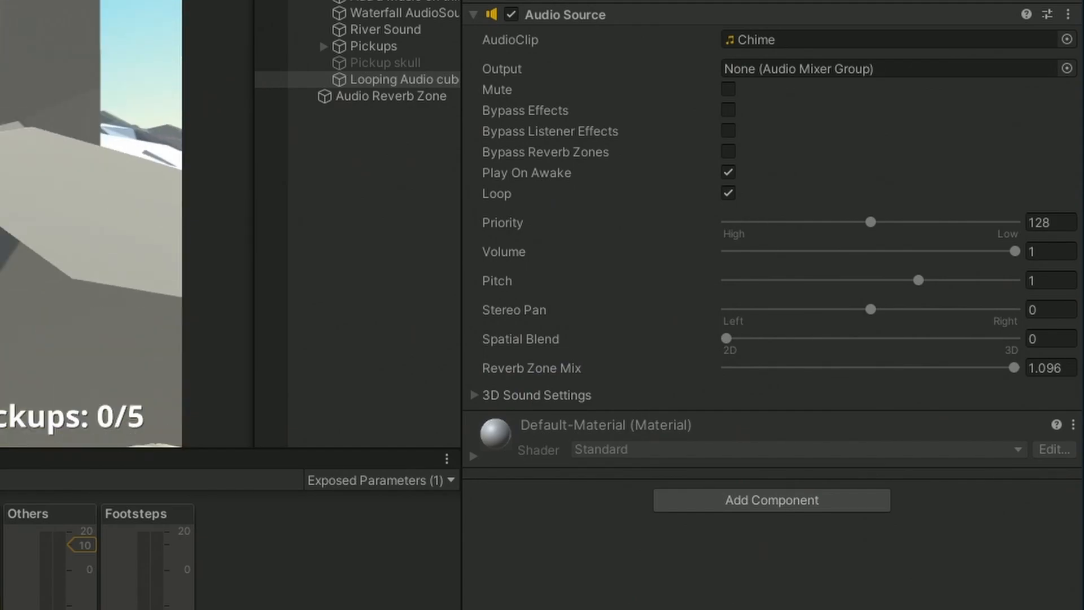
{"action": "key", "text": "ctrl+p"}
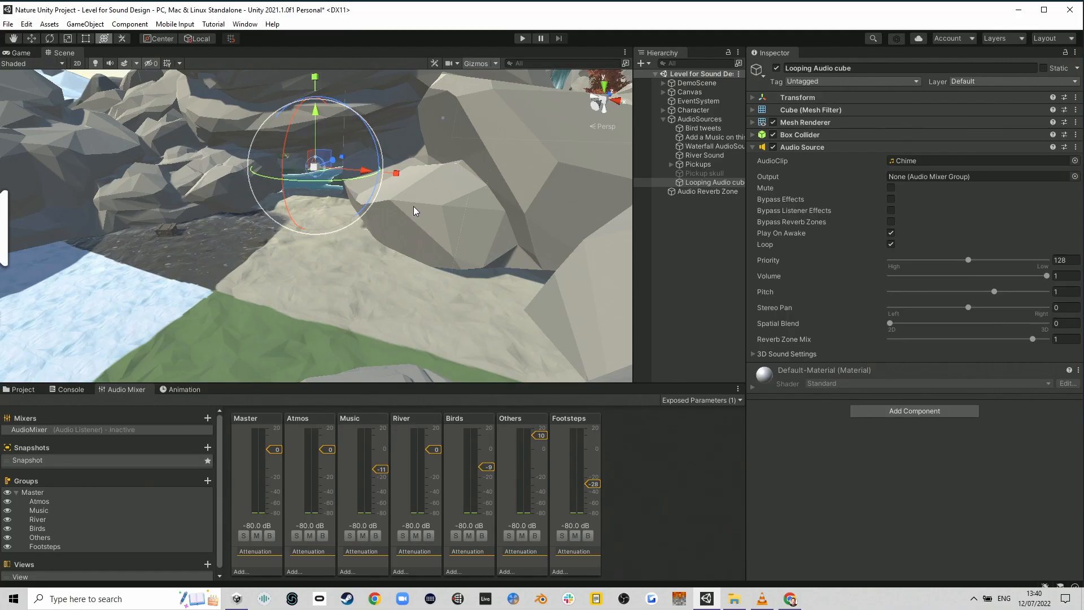
Step: Show the Character's Audio Source settings to examine its Reverb Zone Mix
{"action": "mouse_move", "coordinate": [414, 211]}
{"action": "right_mouse_down"}
{"action": "mouse_move", "coordinate": [412, 237]}
{"action": "mouse_move", "coordinate": [411, 225]}
{"action": "right_mouse_up"}
{"action": "key", "text": "w"}
{"action": "key", "text": "y"}
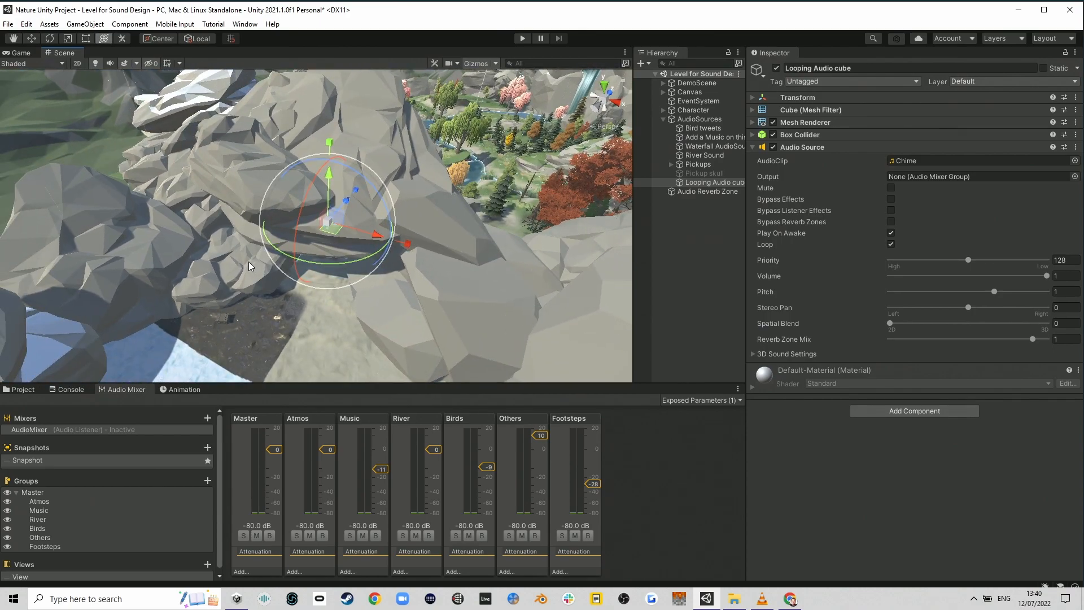
{"action": "left_click", "coordinate": [698, 110]}
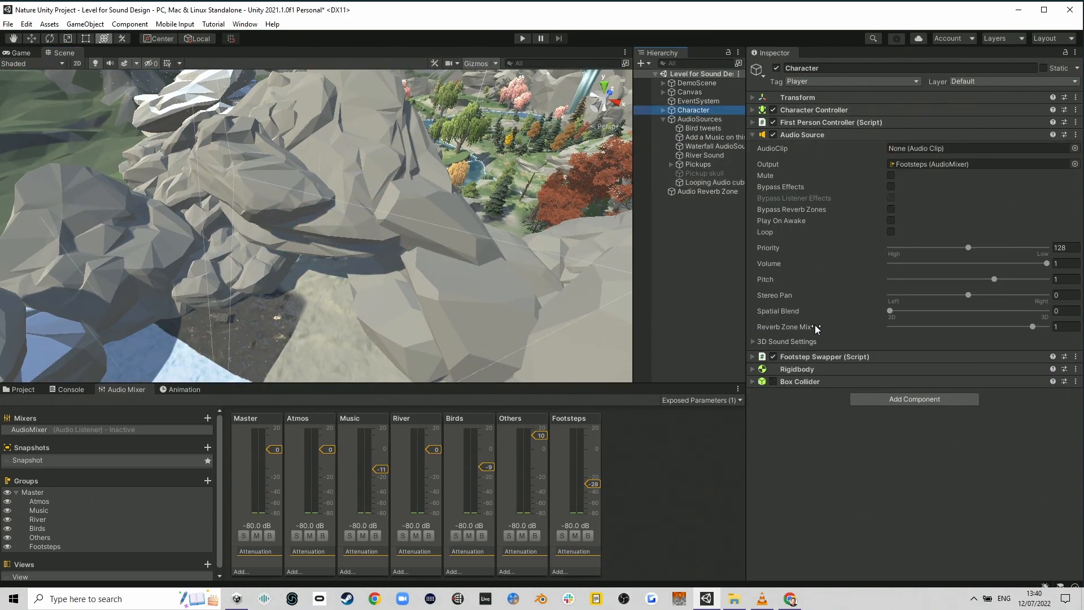